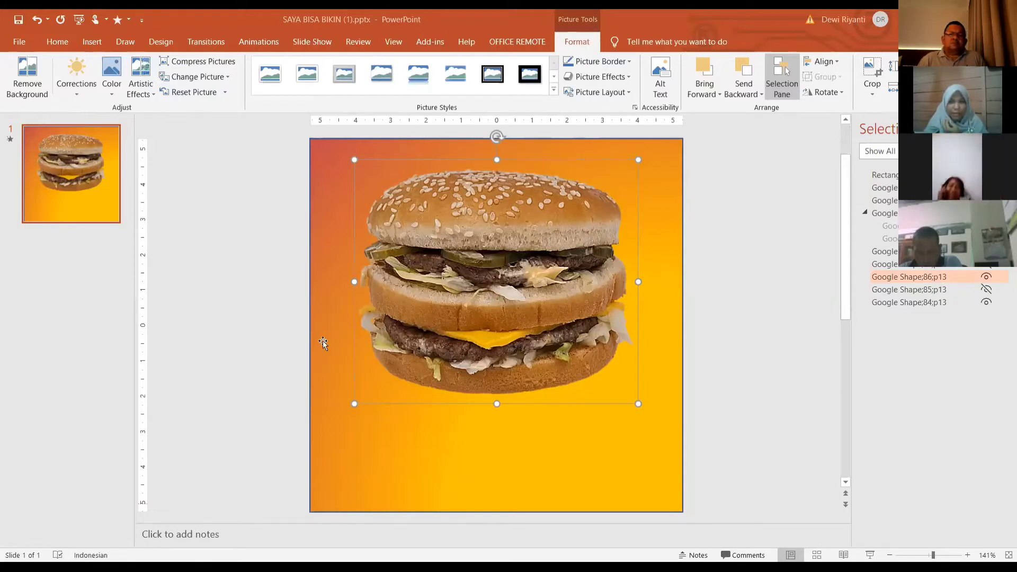
# Paste the ALBA logo onto the slide, scale it down and place it in the slide's upper-right corner
pyautogui.hotkey('ctrl', 'v')
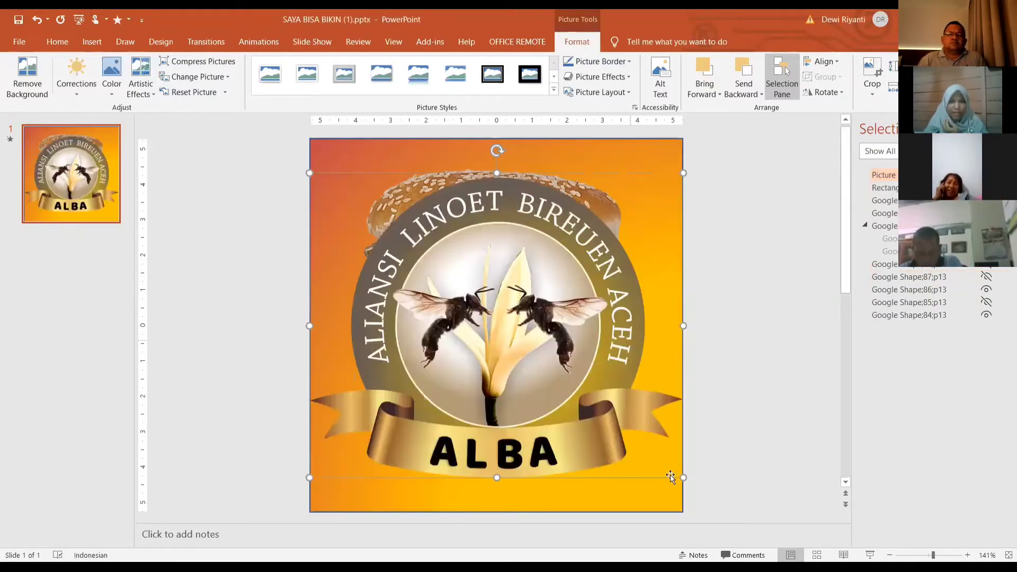
pyautogui.moveTo(684, 477); pyautogui.dragTo(380, 207)
pyautogui.moveTo(331, 204); pyautogui.dragTo(643, 168)
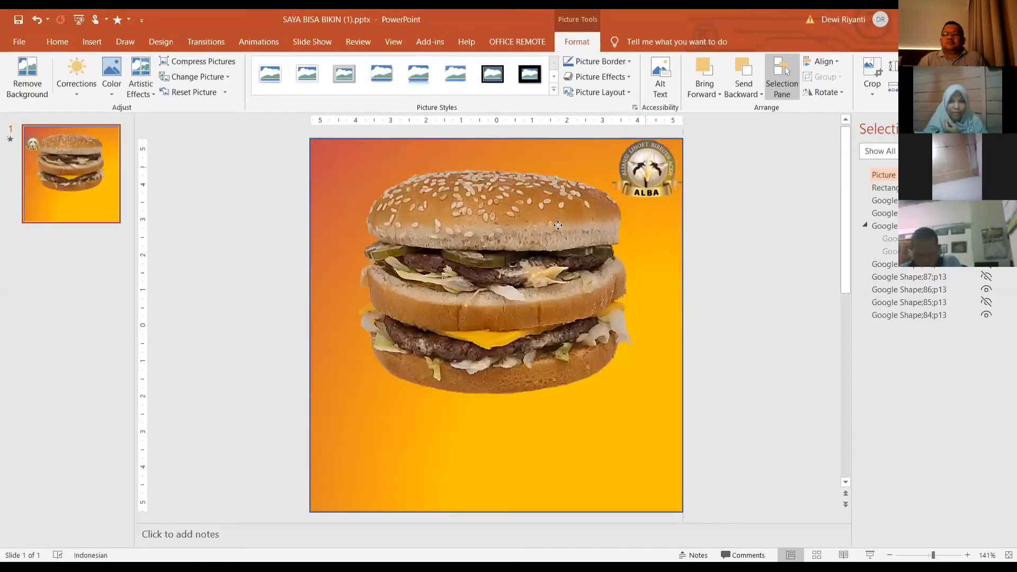
pyautogui.click(680, 175)
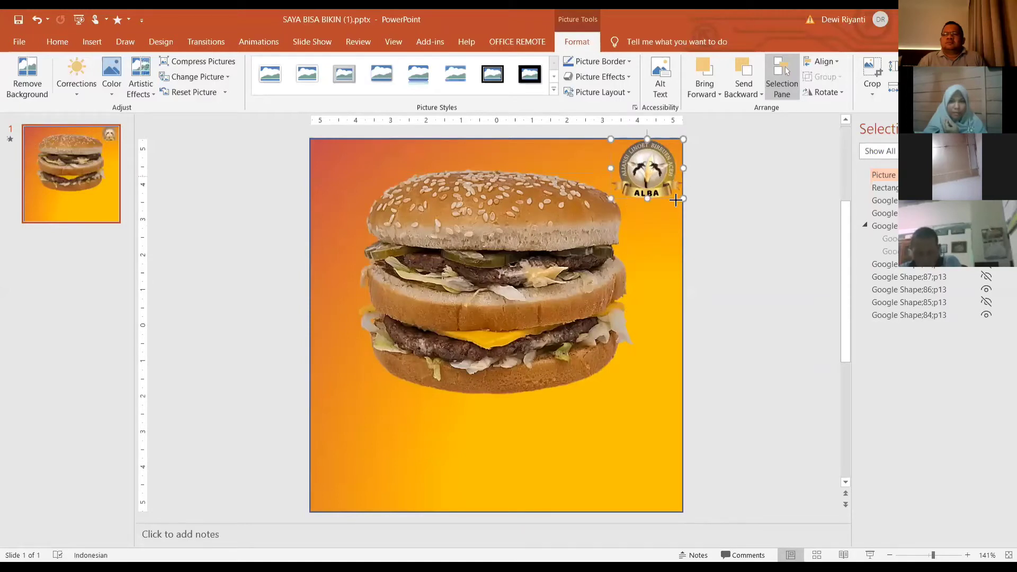
pyautogui.moveTo(683, 198); pyautogui.dragTo(677, 193)
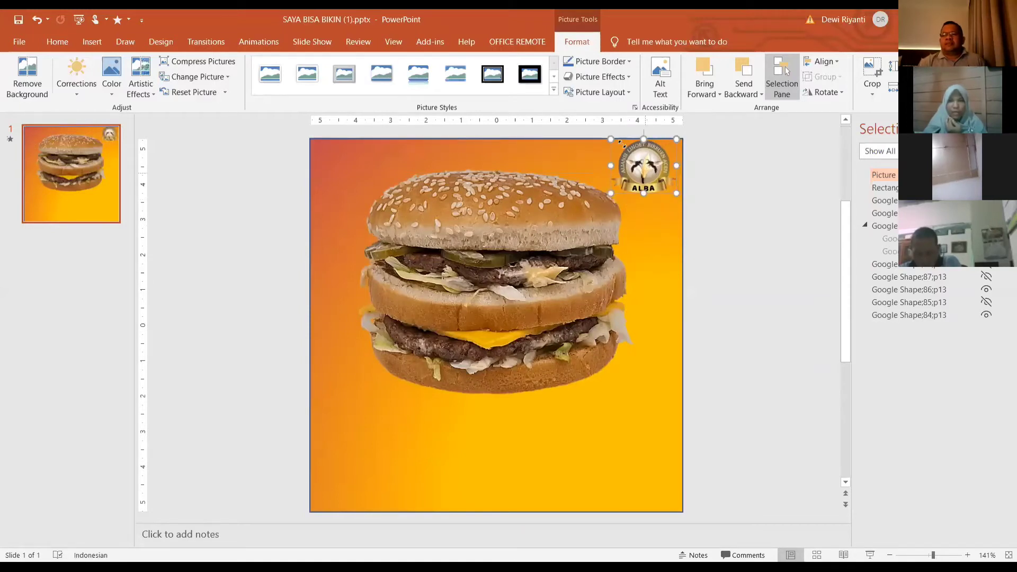
pyautogui.moveTo(611, 141); pyautogui.dragTo(615, 145)
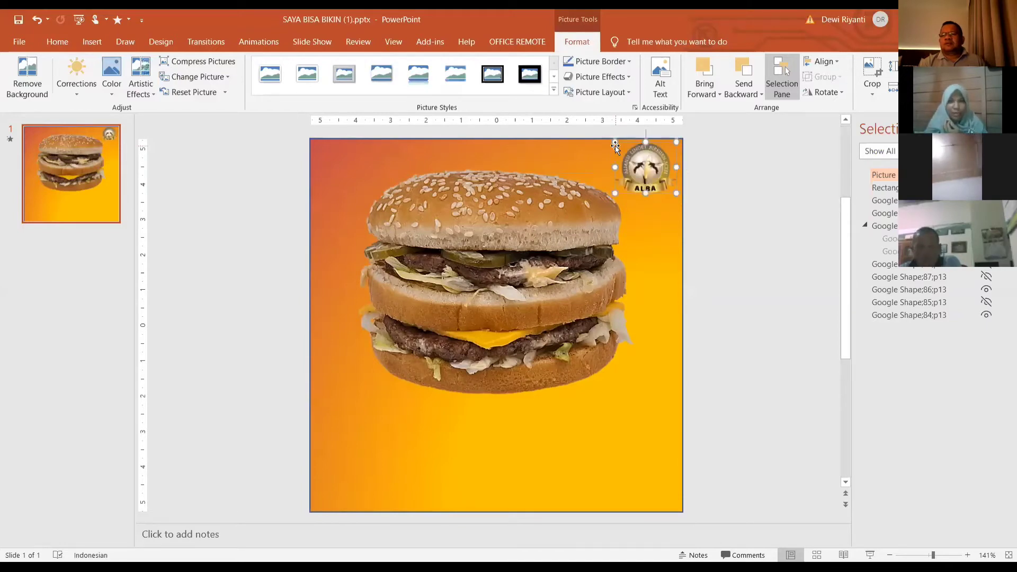
# Delete the small ALBA logo from the slide and reselect the burger picture
pyautogui.click(730, 198)
pyautogui.click(634, 180)
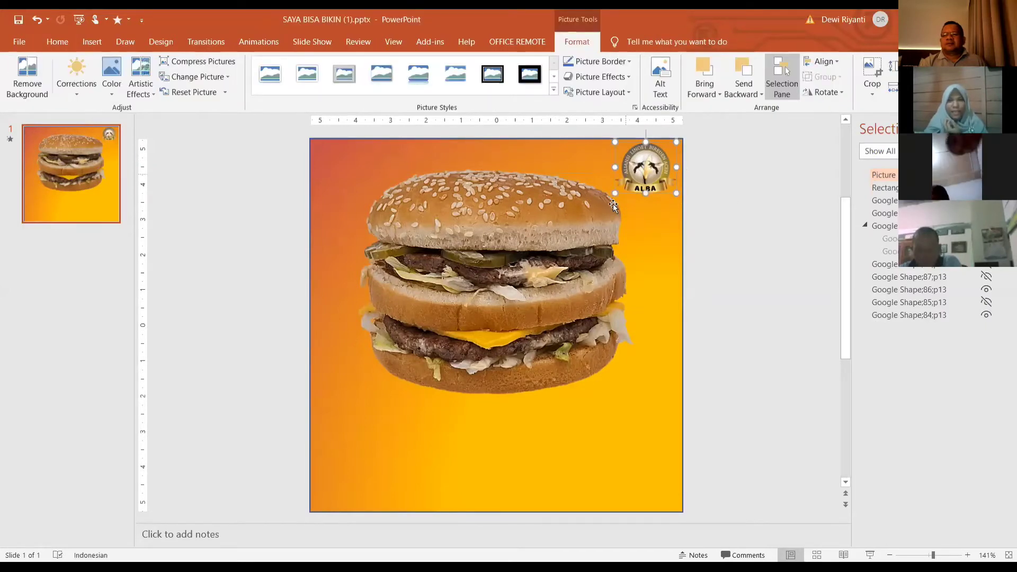
pyautogui.press('Delete')
pyautogui.click(532, 238)
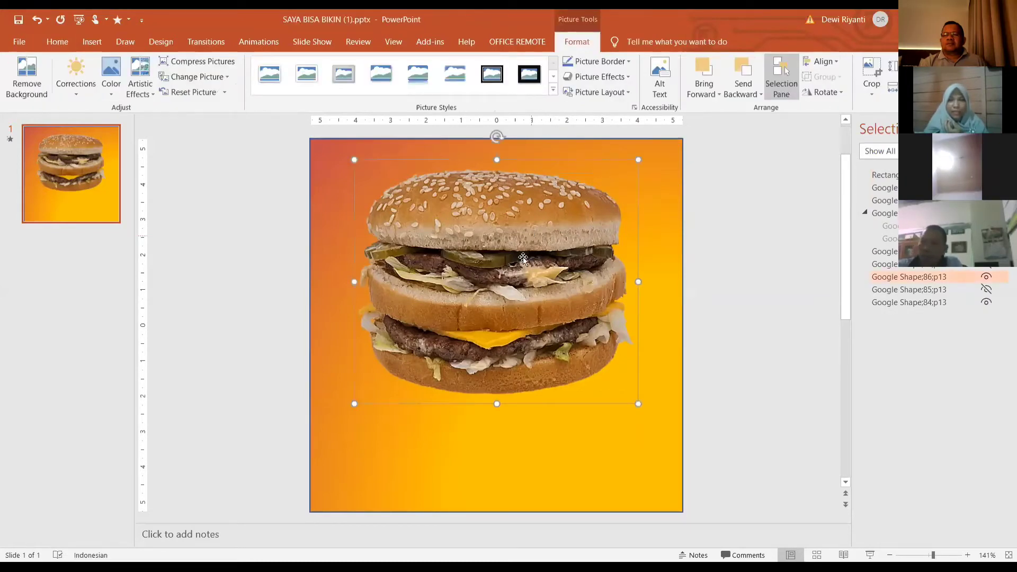
# Show the hidden white cross shape and reposition it near the slide's upper-left corner
pyautogui.click(986, 274)
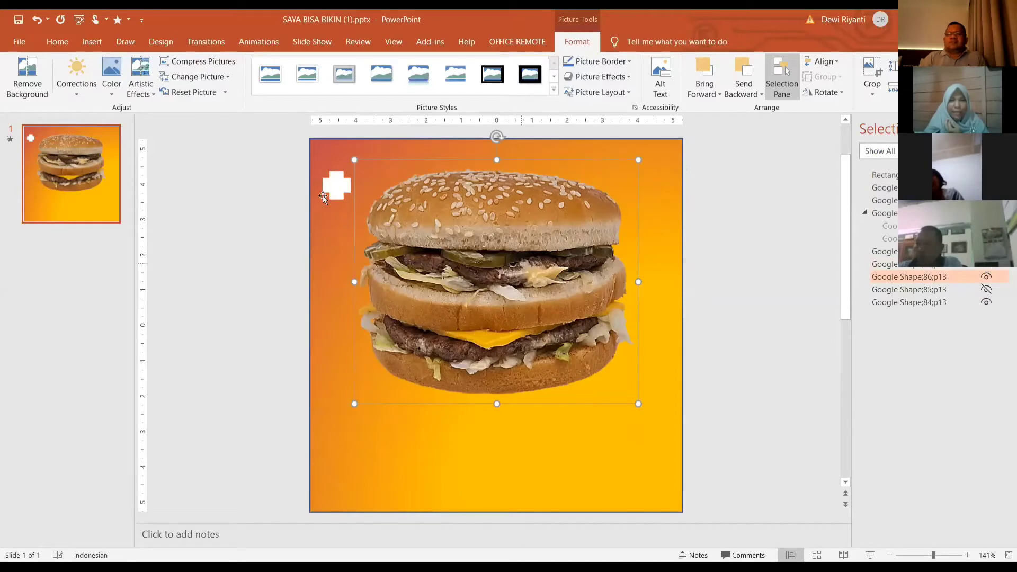
pyautogui.moveTo(335, 196); pyautogui.dragTo(181, 225)
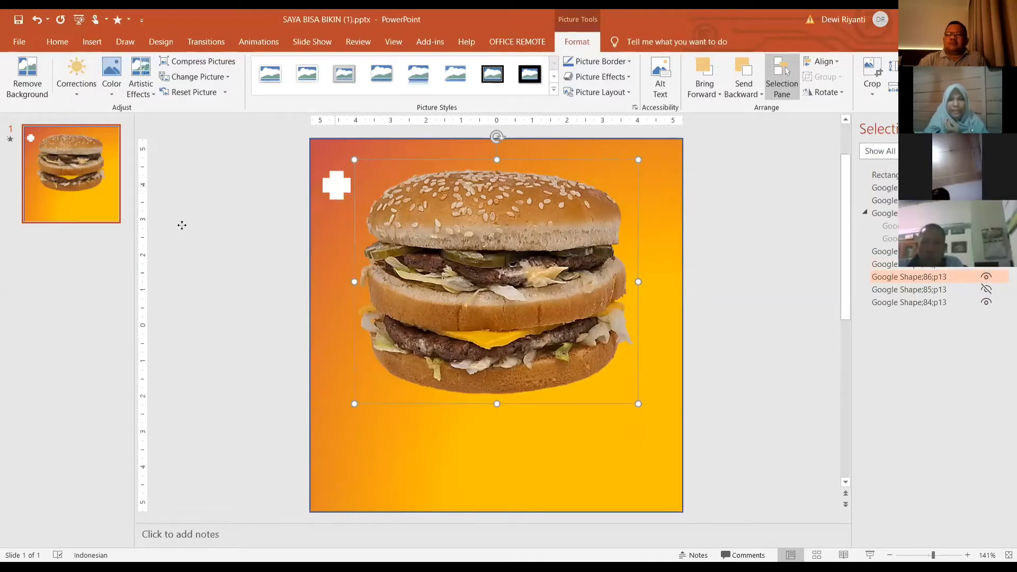
pyautogui.hotkey('ctrl', 'z')
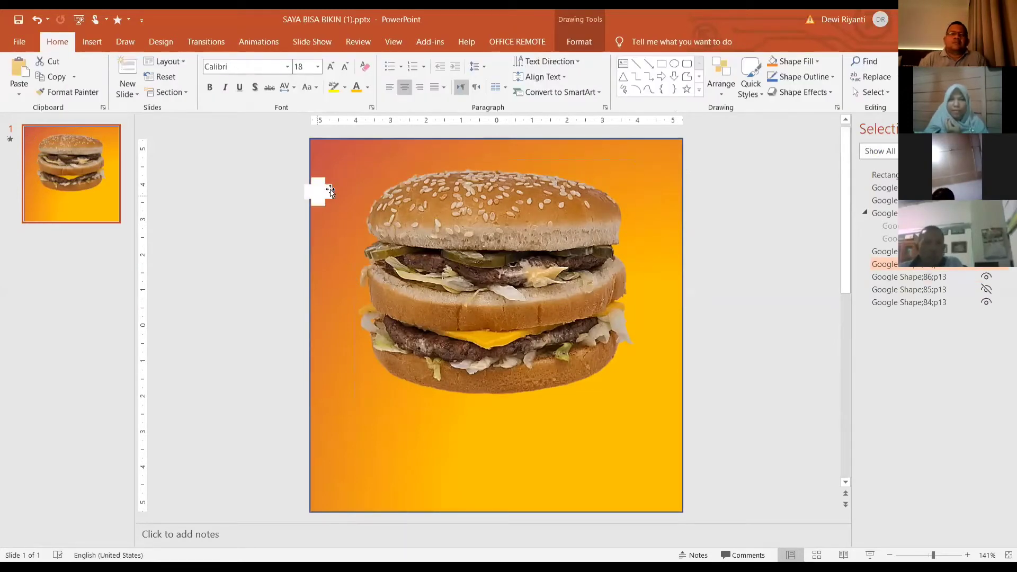
pyautogui.hotkey('ctrl', 'z')
pyautogui.hotkey('ctrl', 'z')
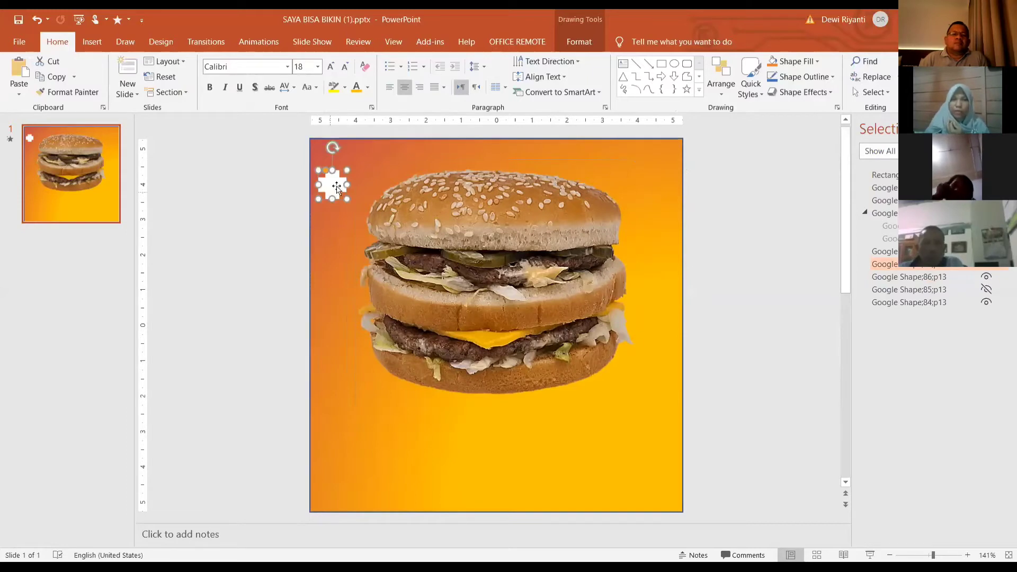
pyautogui.click(337, 186)
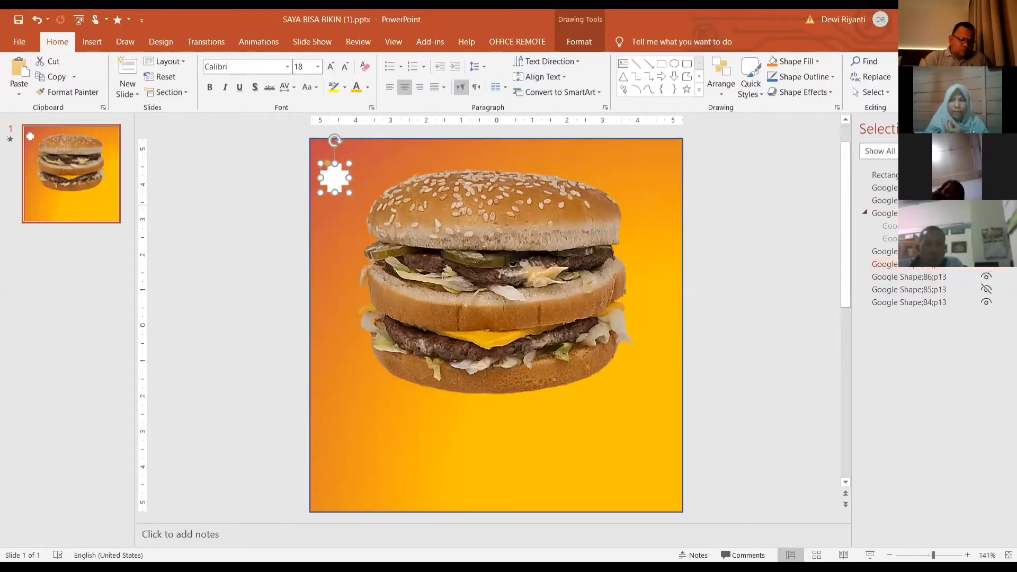
# Show the hidden red BIG BITES shape below the burger and select its text, ending with the whole shape selected
pyautogui.hotkey('ctrl', 'z')
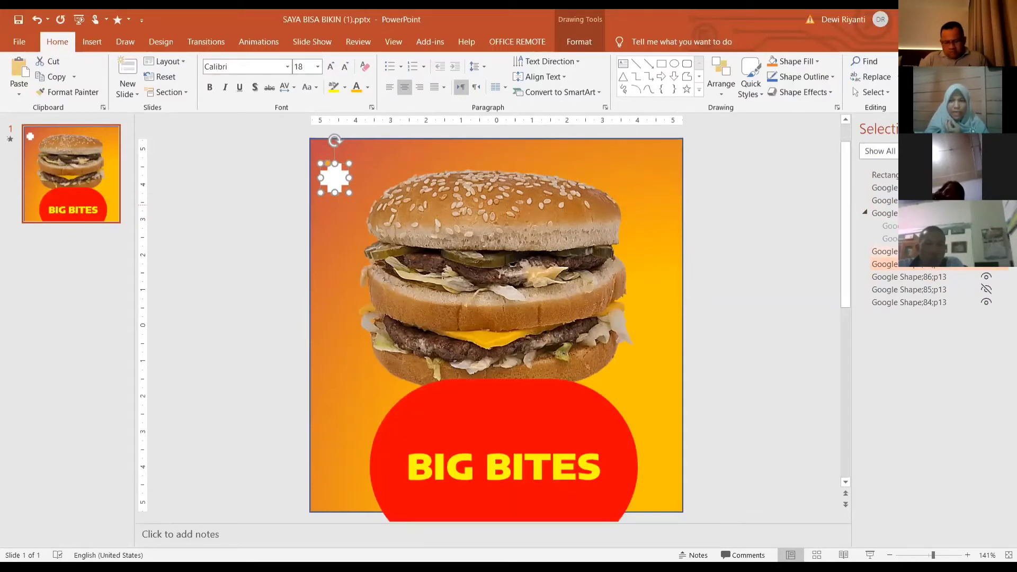
pyautogui.click(472, 473)
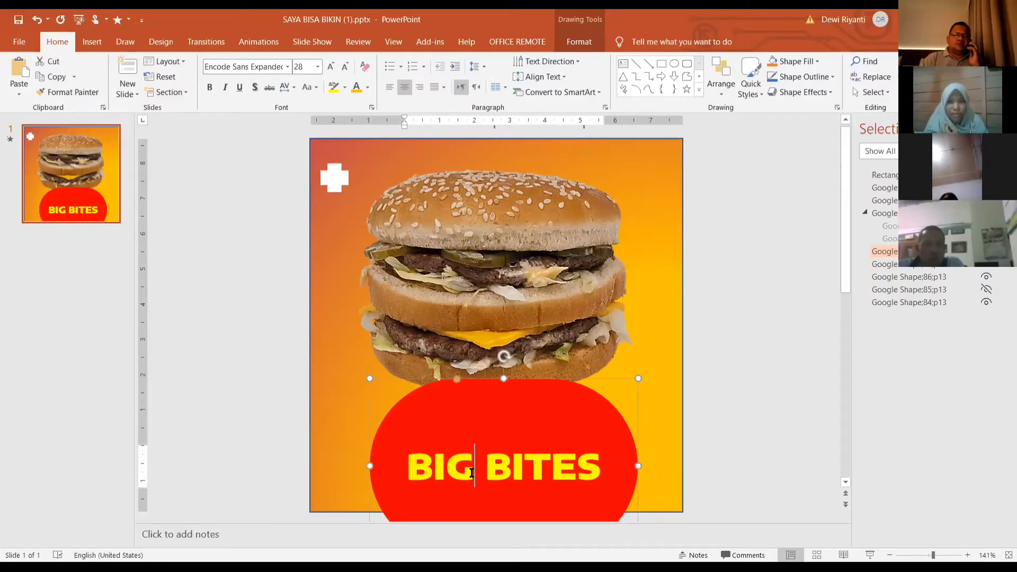
pyautogui.tripleClick(471, 473)
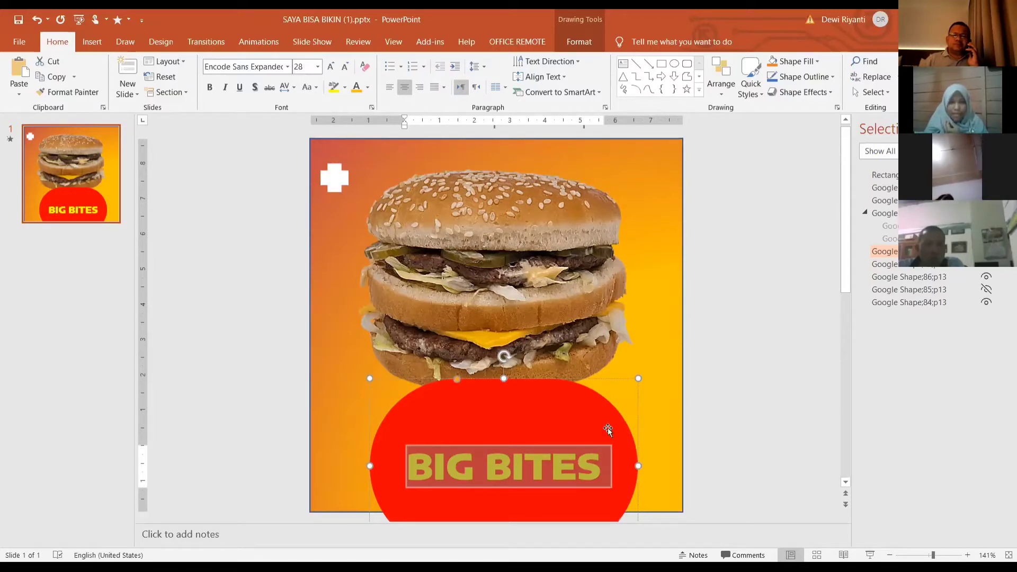
pyautogui.press('Escape')
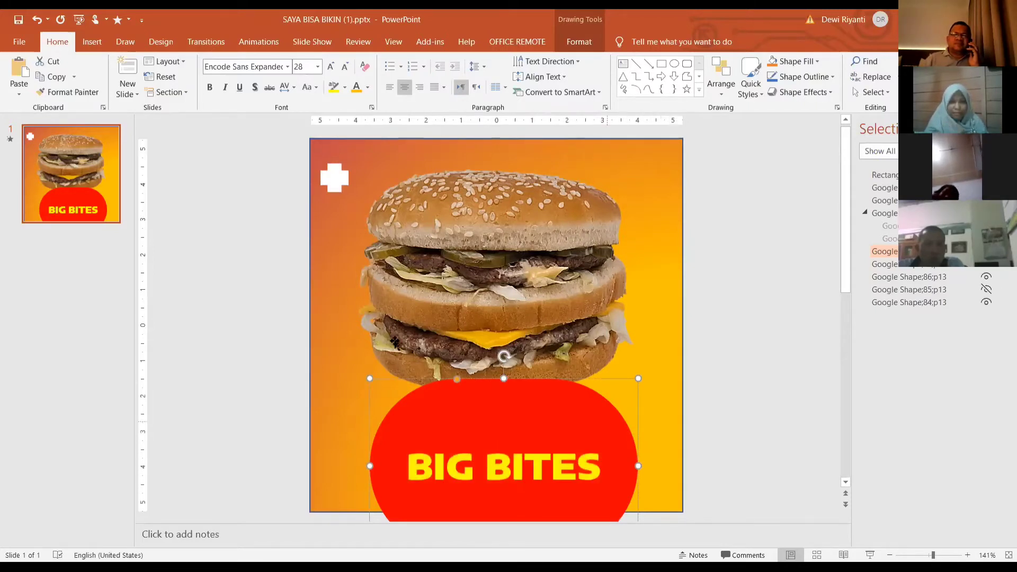
# Try moving the red BIG BITES shape up over the slide's left edge, undo the move and deselect the shape
pyautogui.moveTo(607, 422); pyautogui.dragTo(394, 343)
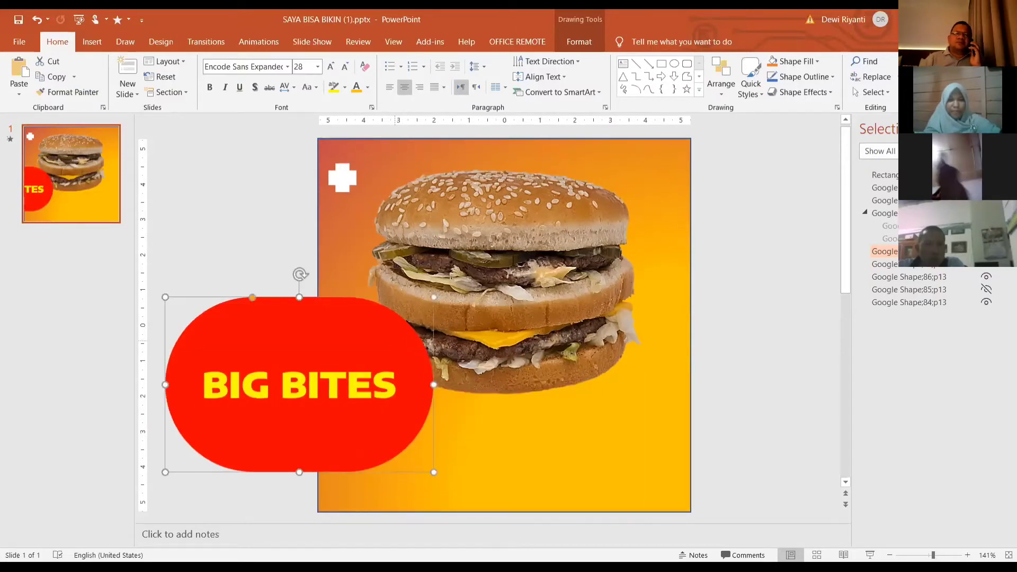
pyautogui.hotkey('ctrl', 'z')
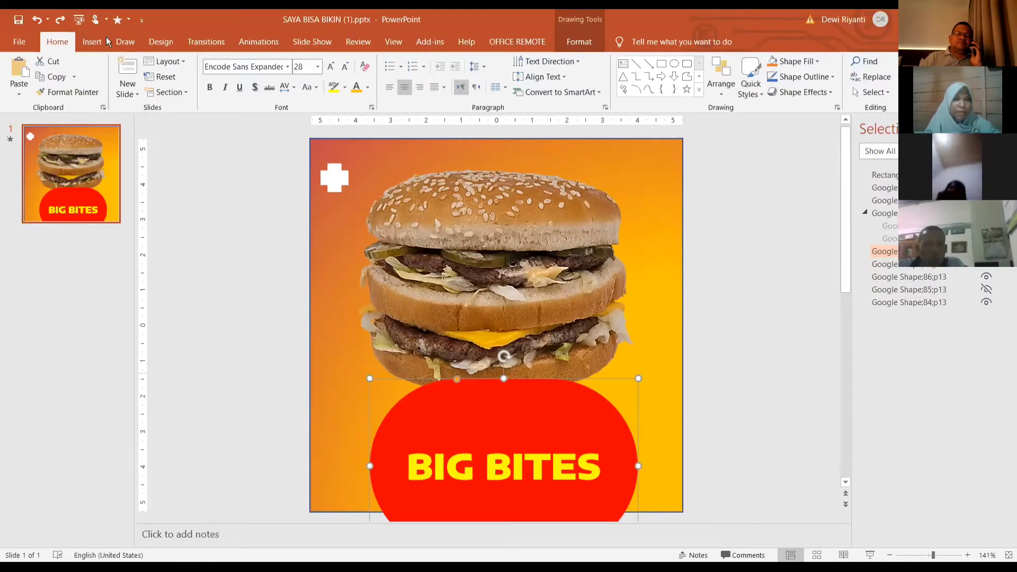
pyautogui.press('Escape')
# Draw a wide rounded-corner rectangle across the upper part of the burger, extending past the slide's left edge
pyautogui.click(92, 41)
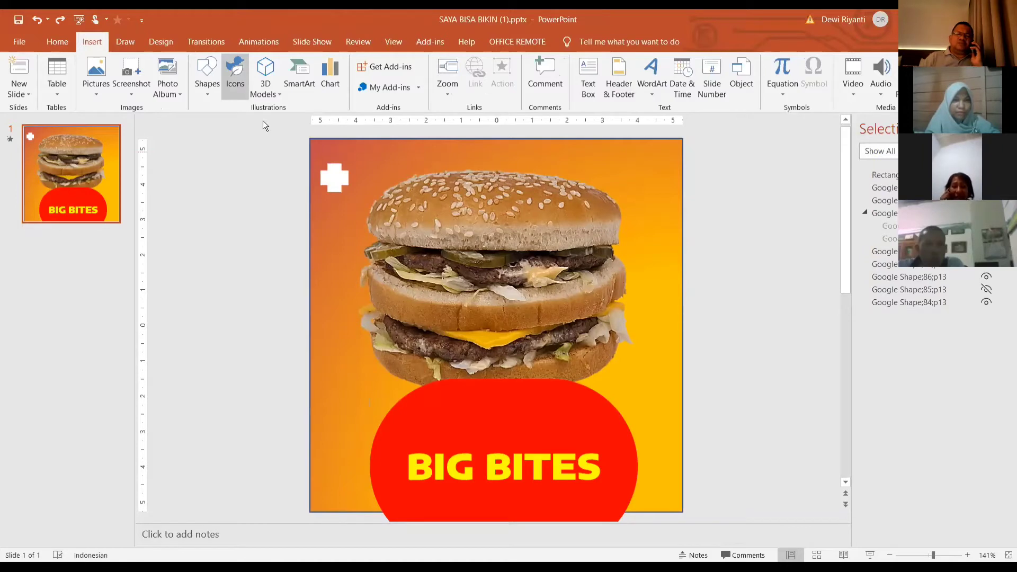
pyautogui.hotkey('alt', 'n')
pyautogui.press('s')
pyautogui.press('h')
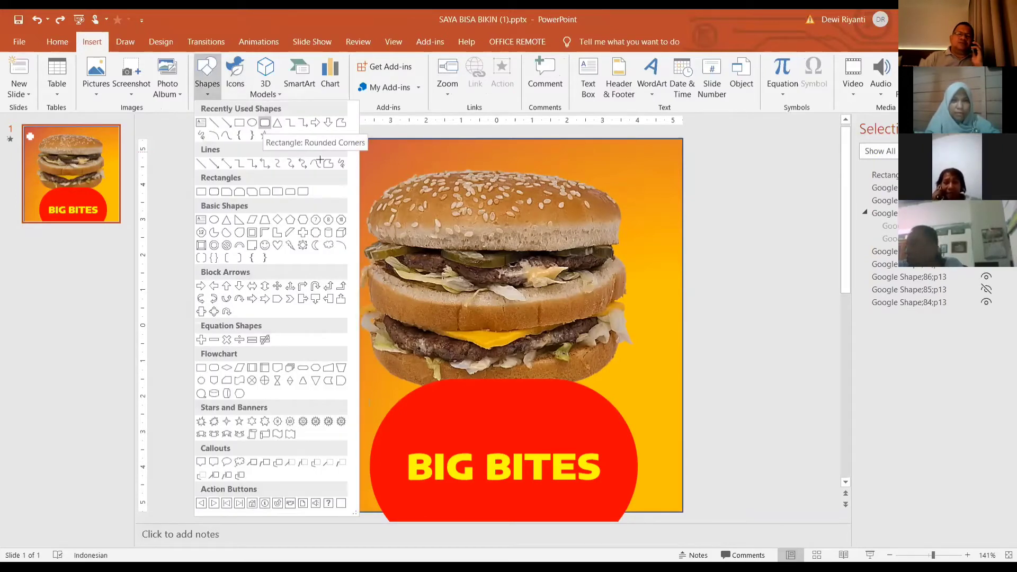
pyautogui.press('Return')
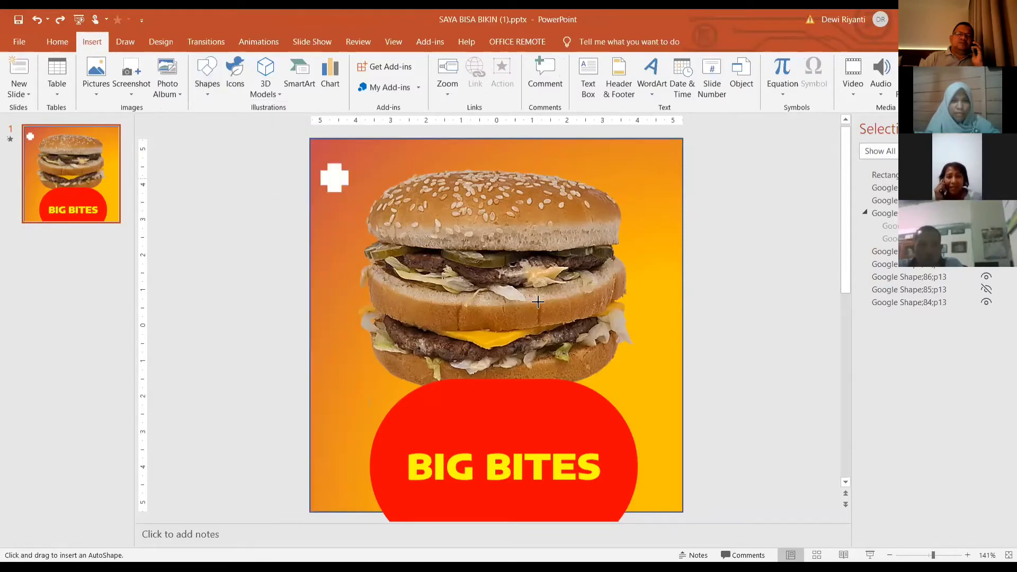
pyautogui.moveTo(538, 302); pyautogui.dragTo(272, 208)
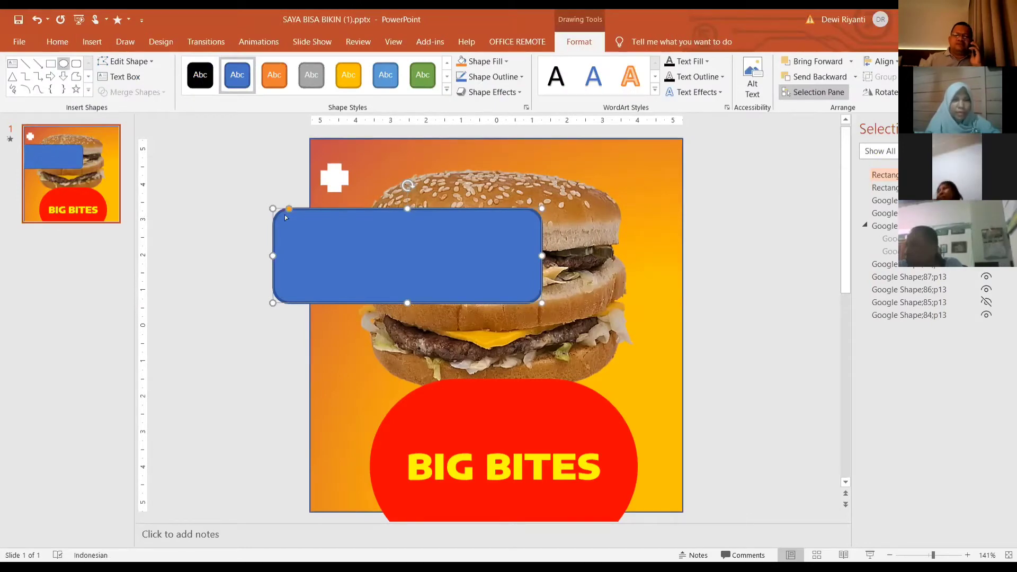
# Adjust the blue rectangle's corners to a larger rounding, slightly short of a full pill shape
pyautogui.moveTo(373, 237); pyautogui.dragTo(213, 251)
pyautogui.moveTo(335, 247); pyautogui.dragTo(312, 239)
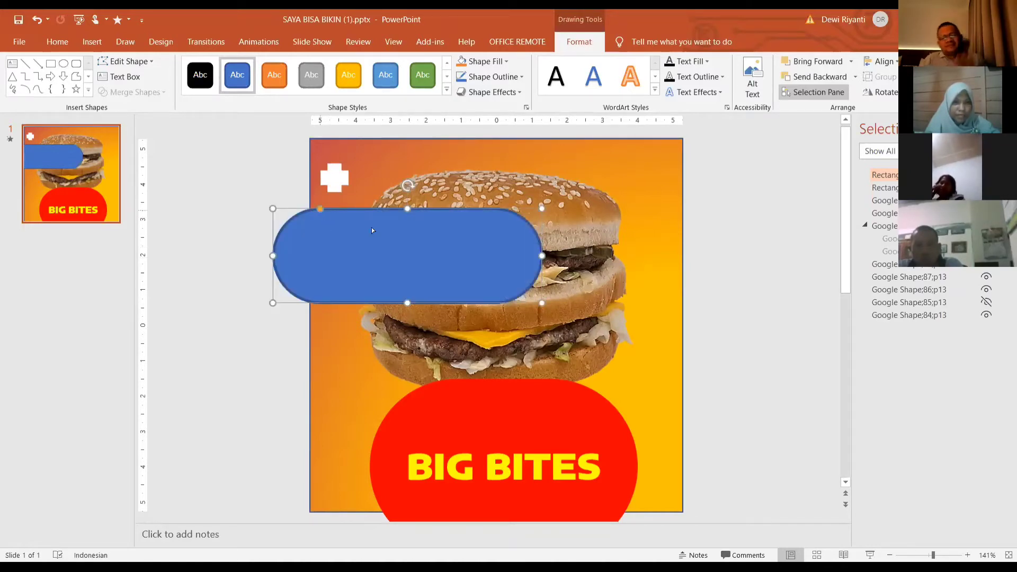
pyautogui.moveTo(371, 228); pyautogui.dragTo(360, 315)
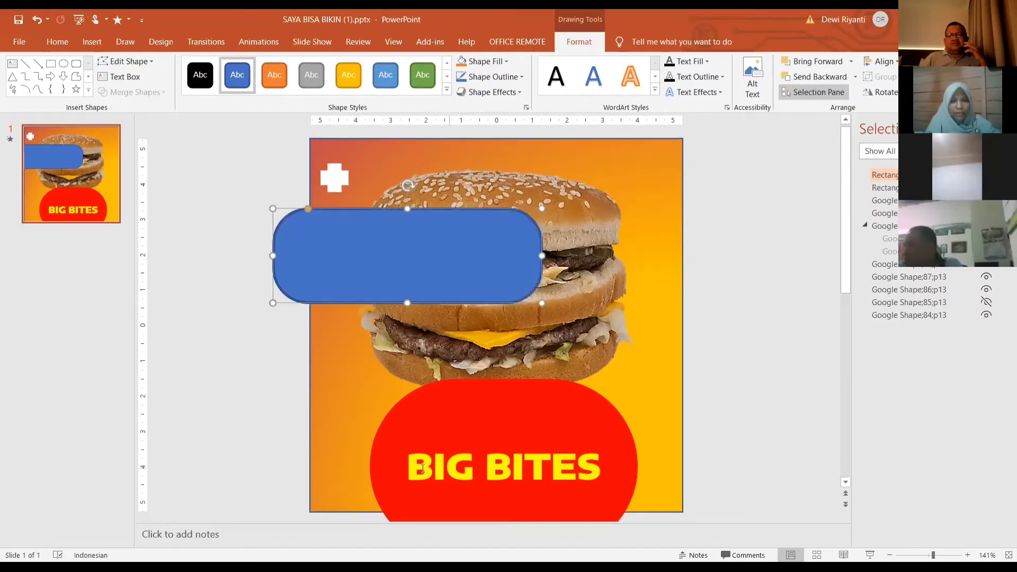
# Enter the text BIG BITES in the blue rounded rectangle
pyautogui.click(444, 469)
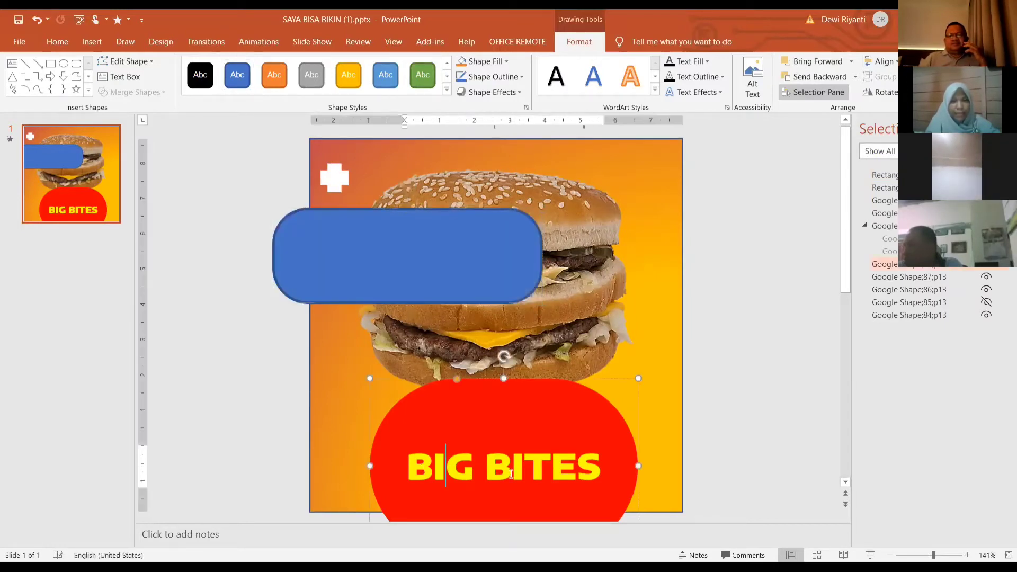
pyautogui.click(398, 281)
pyautogui.write('b')
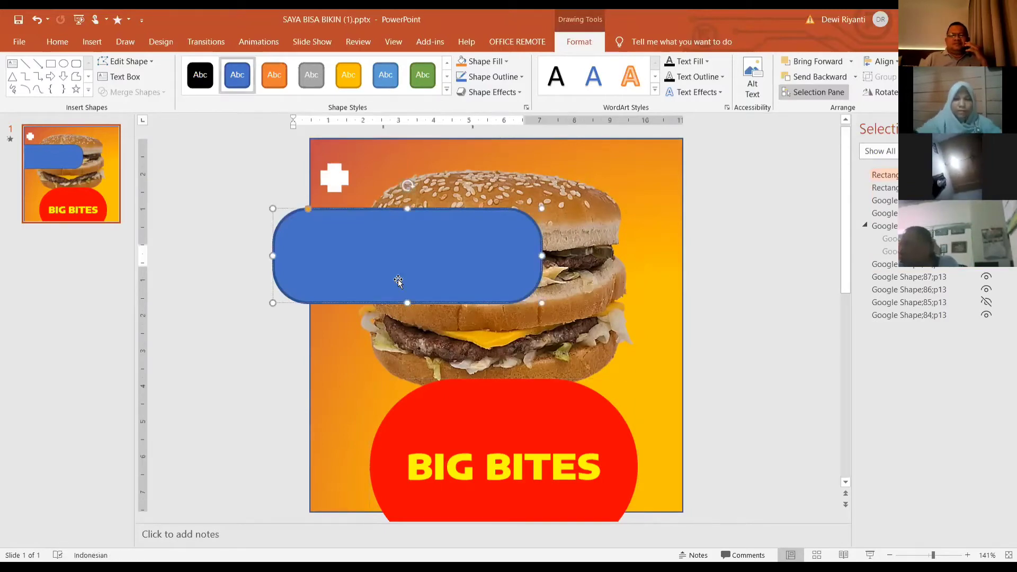
pyautogui.press('BackSpace')
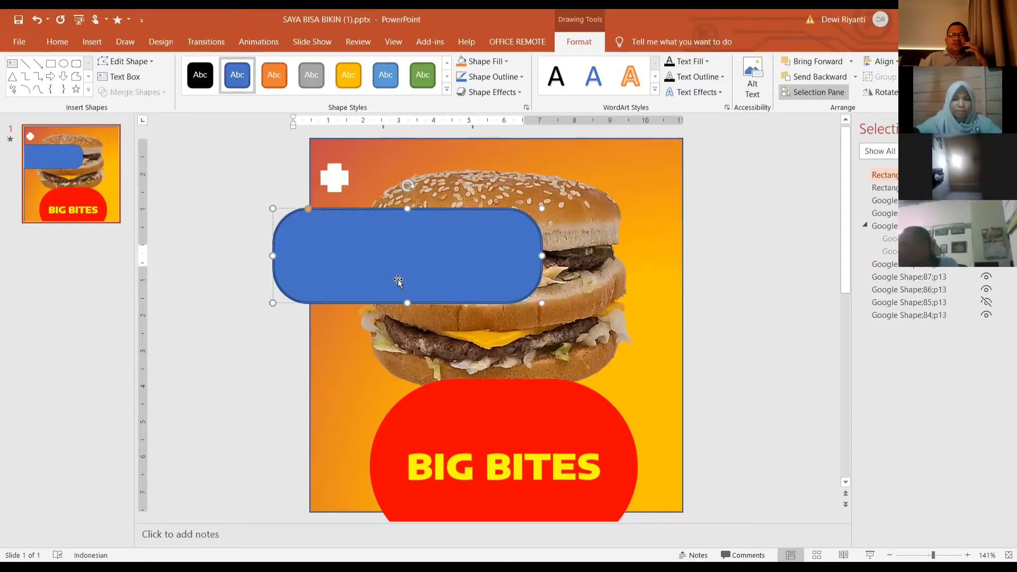
pyautogui.write('BIG BI')
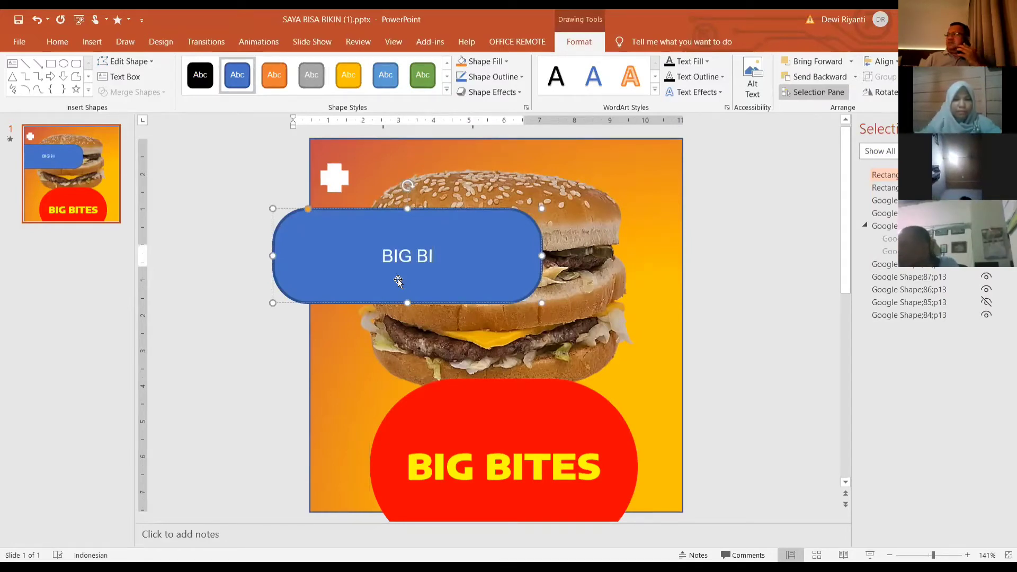
pyautogui.write('TES')
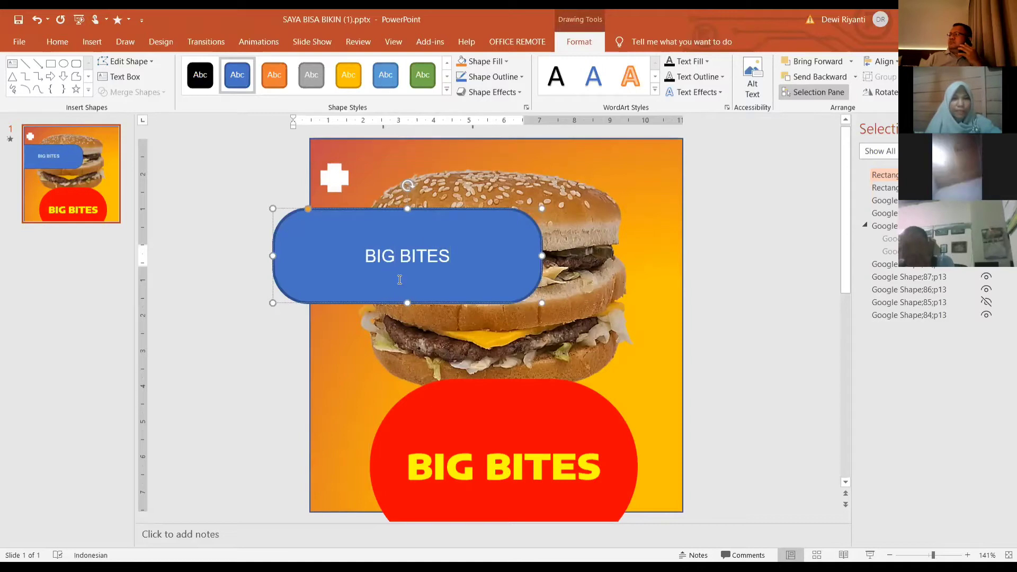
# Make the BIG BITES text in the blue rectangle bold and enlarge it to 28 pt
pyautogui.tripleClick(397, 263)
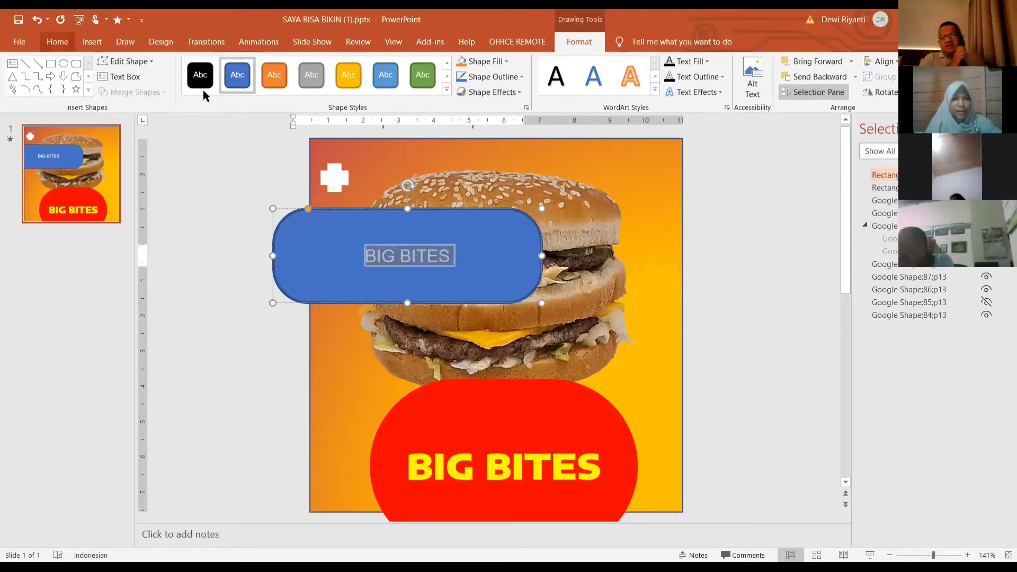
pyautogui.click(57, 42)
pyautogui.click(207, 88)
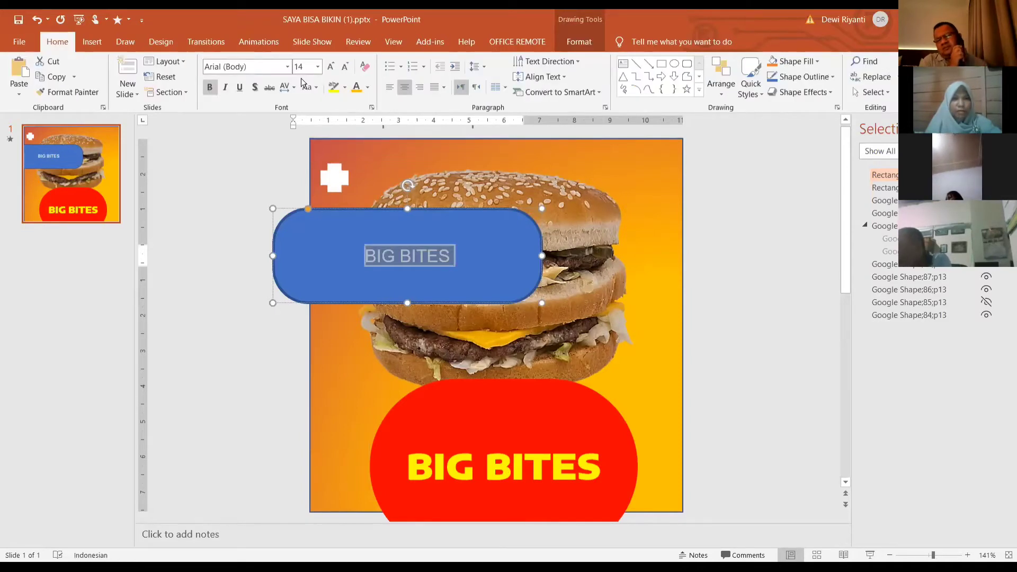
pyautogui.click(327, 68)
pyautogui.click(327, 68)
pyautogui.click(327, 68)
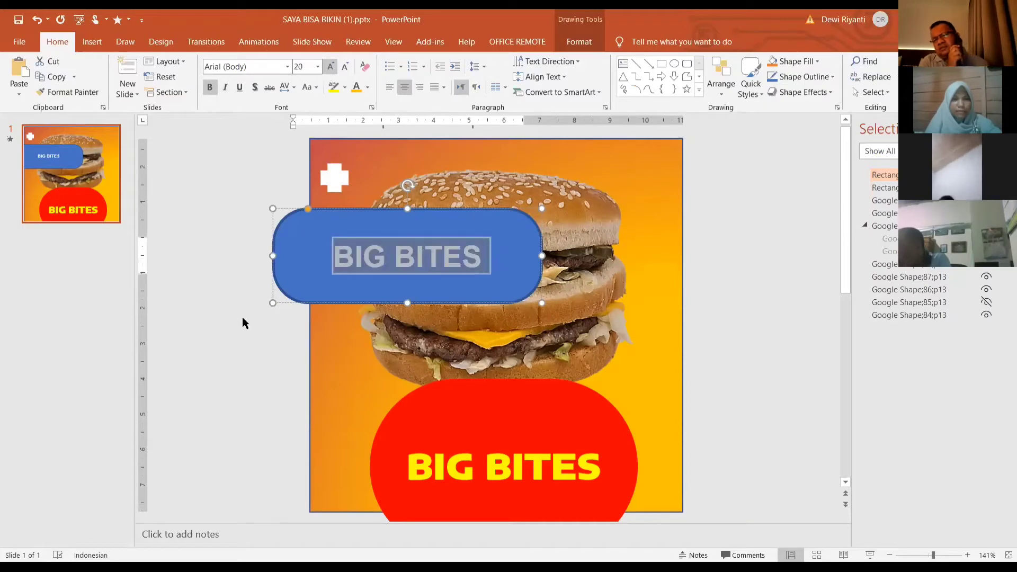
pyautogui.click(213, 335)
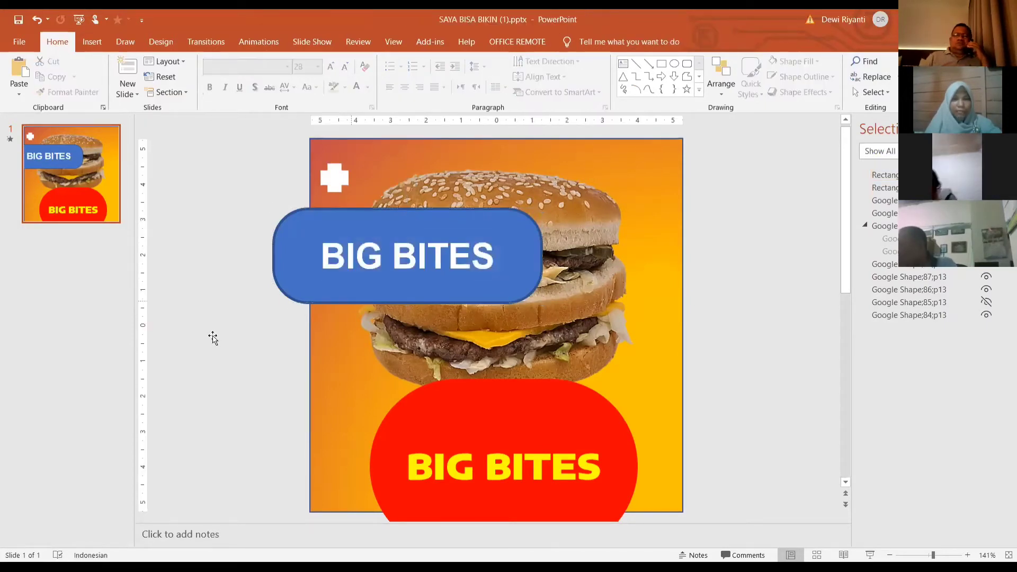
# Apply the Moderate Effect - Orange, Accent 2 style to the blue BIG BITES rectangle and recolour its fill red
pyautogui.click(351, 302)
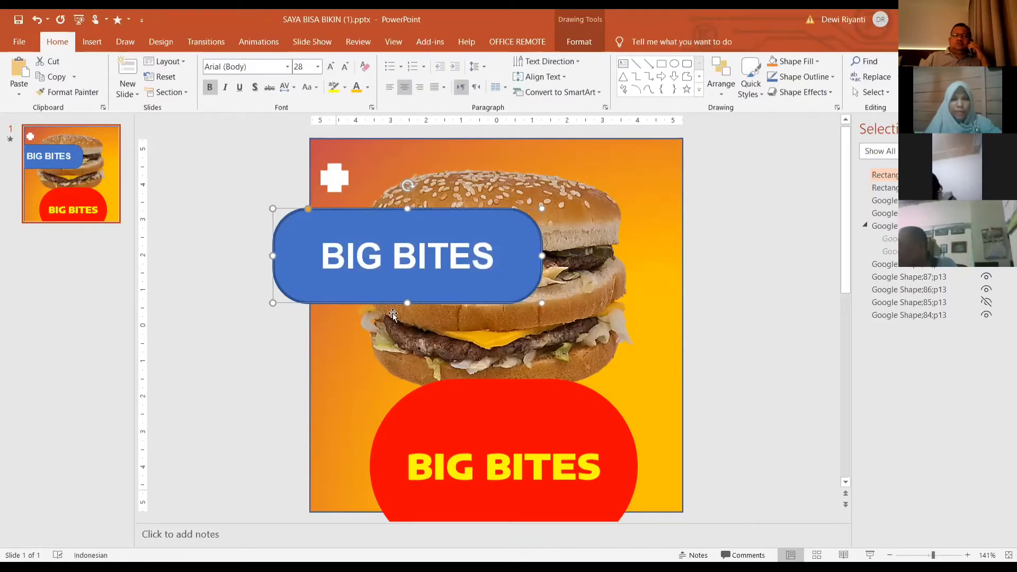
pyautogui.click(586, 46)
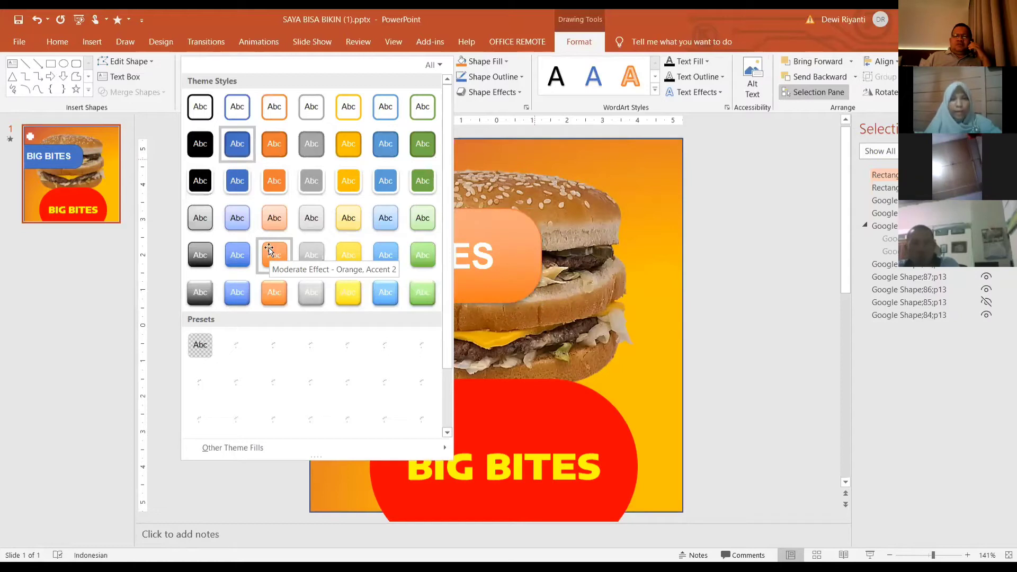
pyautogui.click(269, 251)
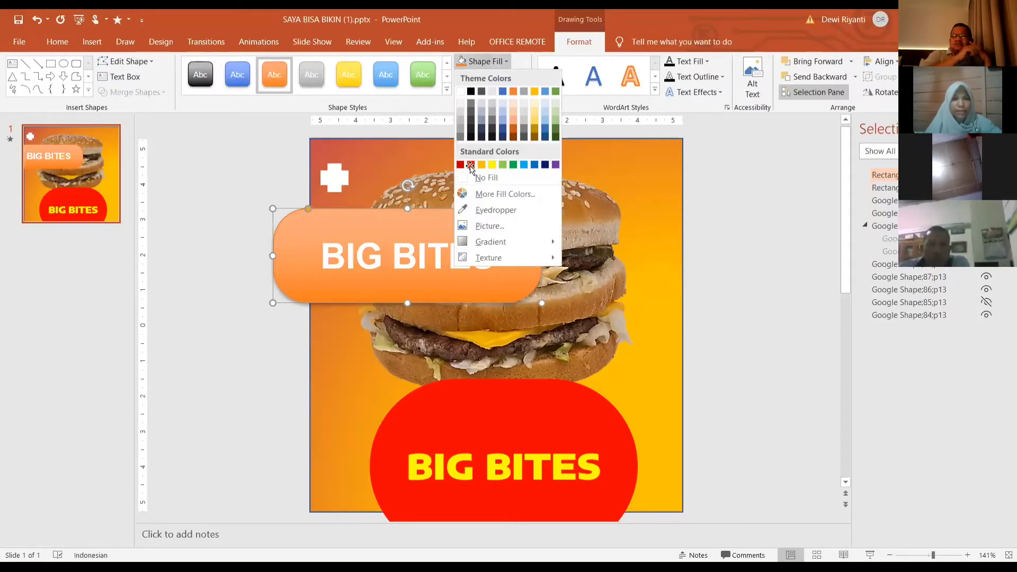
pyautogui.click(470, 165)
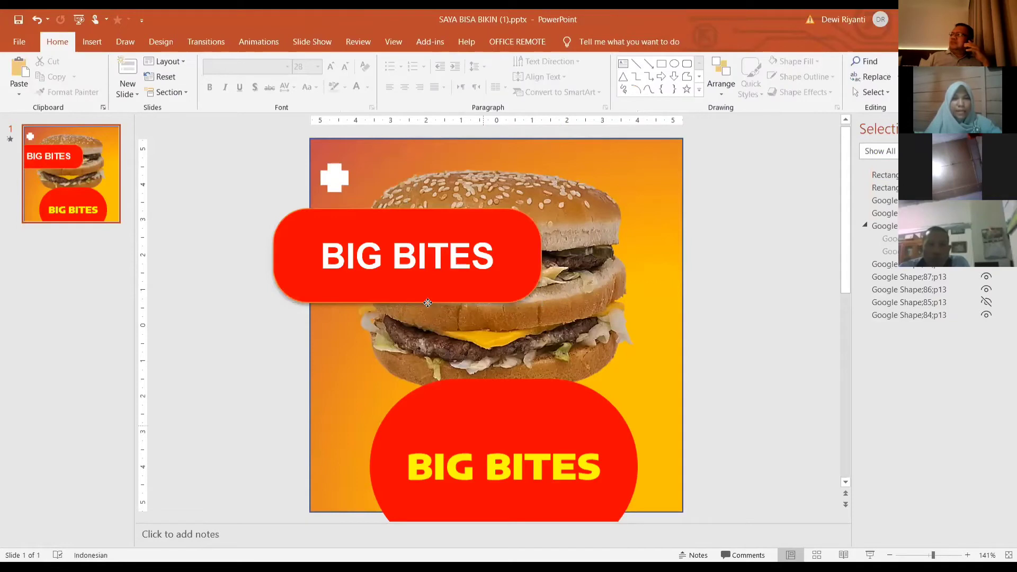
# Delete the newly made BIG BITES rounded rectangle lying across the burger
pyautogui.doubleClick(428, 303)
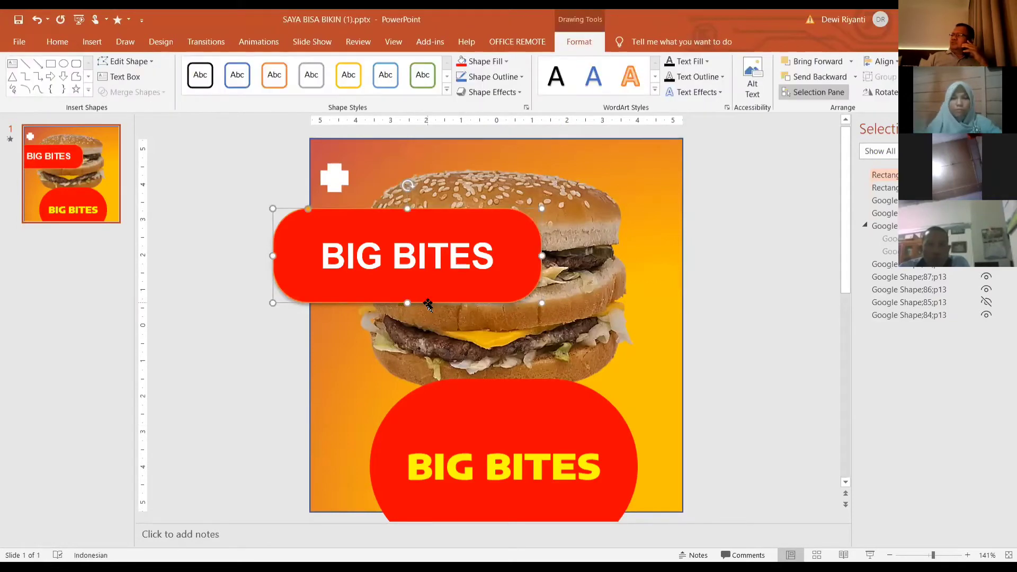
pyautogui.press('Delete')
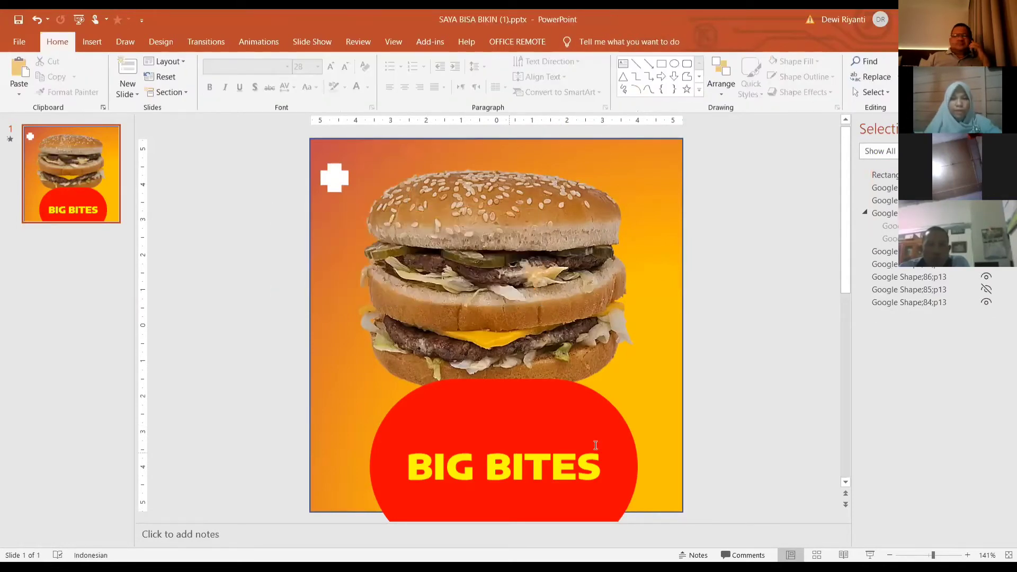
pyautogui.hotkey('ctrl', 'z')
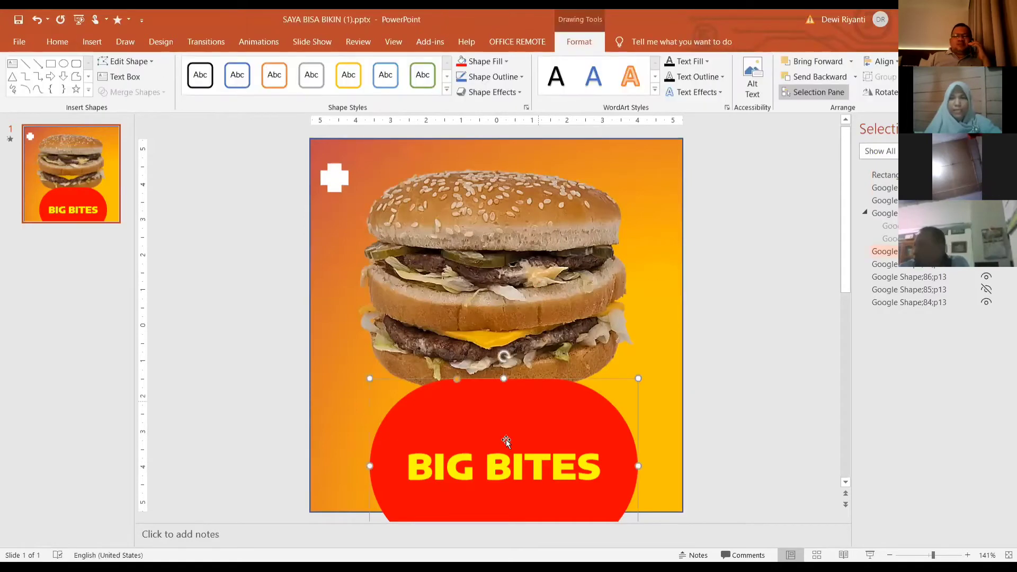
# Unhide the white circle in the slide's lower-left corner and the 30% EXTRA starburst
pyautogui.click(987, 290)
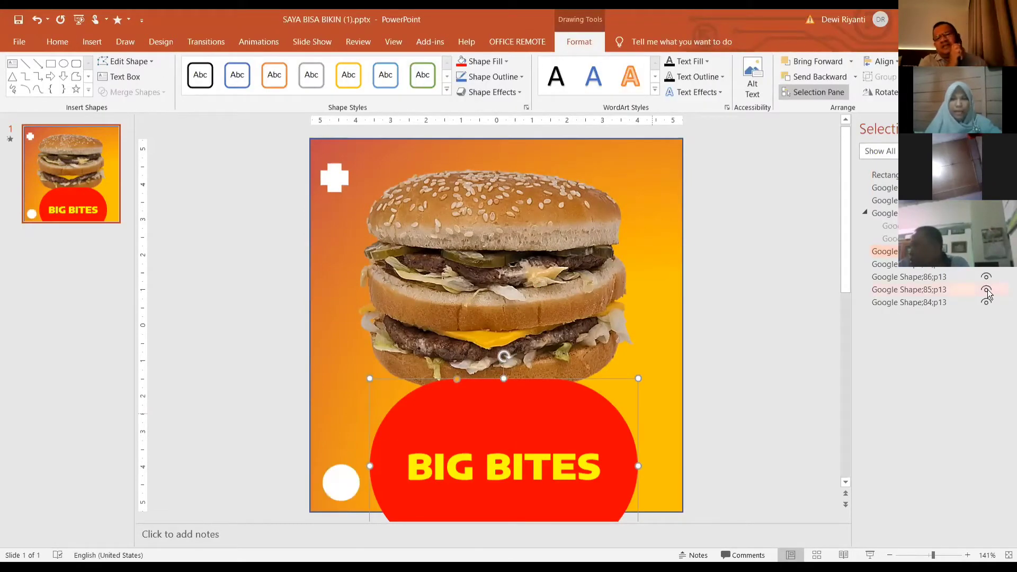
pyautogui.click(988, 289)
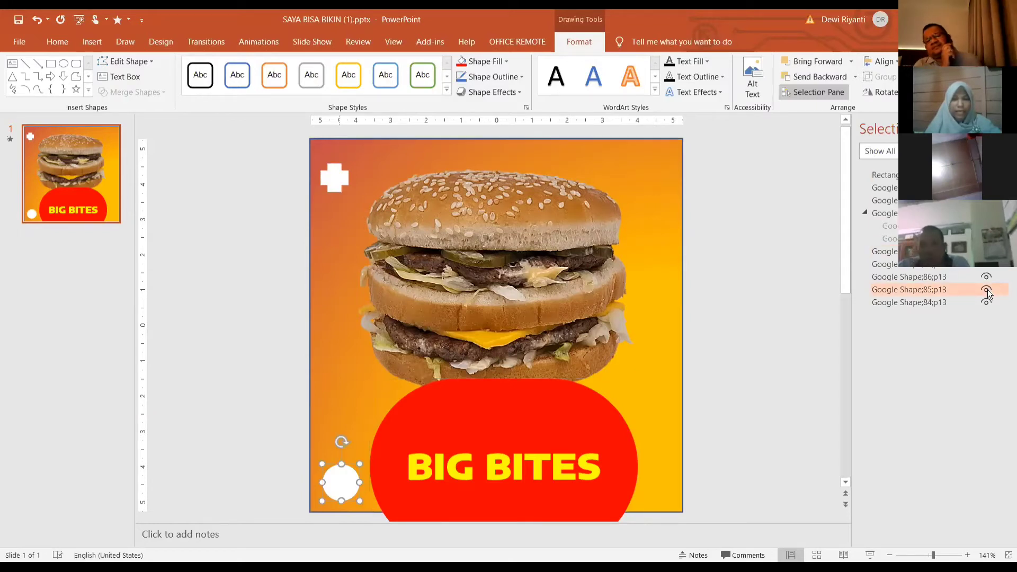
pyautogui.click(987, 289)
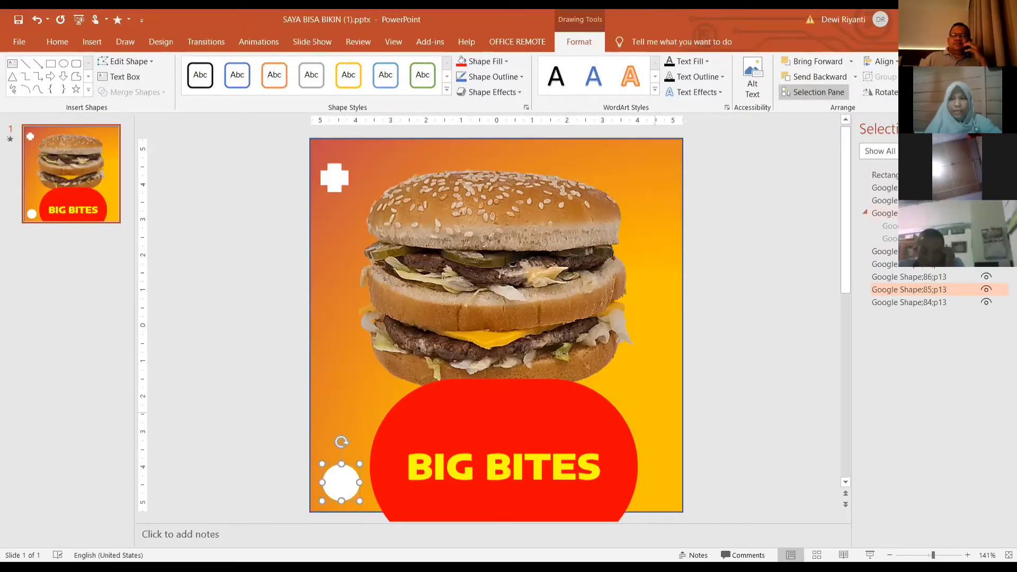
pyautogui.click(986, 213)
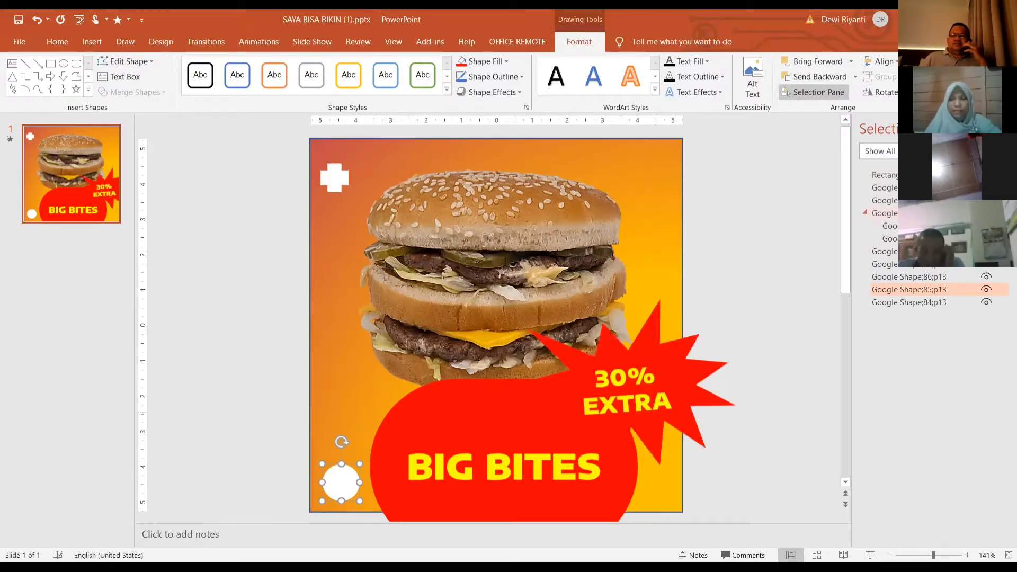
# Move the red rounded shape behind the original BIG BITES text slightly down, clear of the burger
pyautogui.click(466, 424)
pyautogui.moveTo(510, 407); pyautogui.dragTo(502, 429)
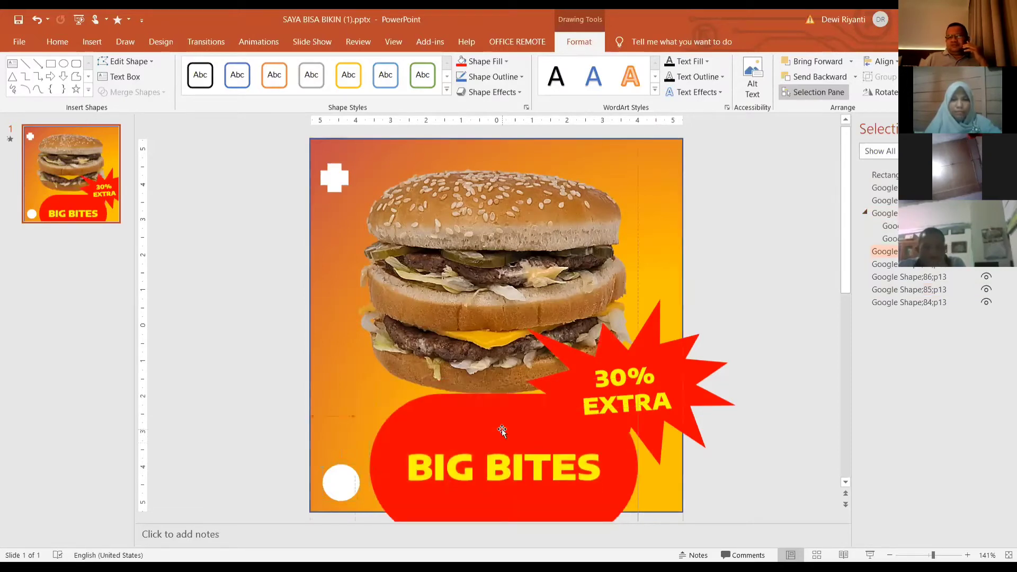
pyautogui.click(821, 313)
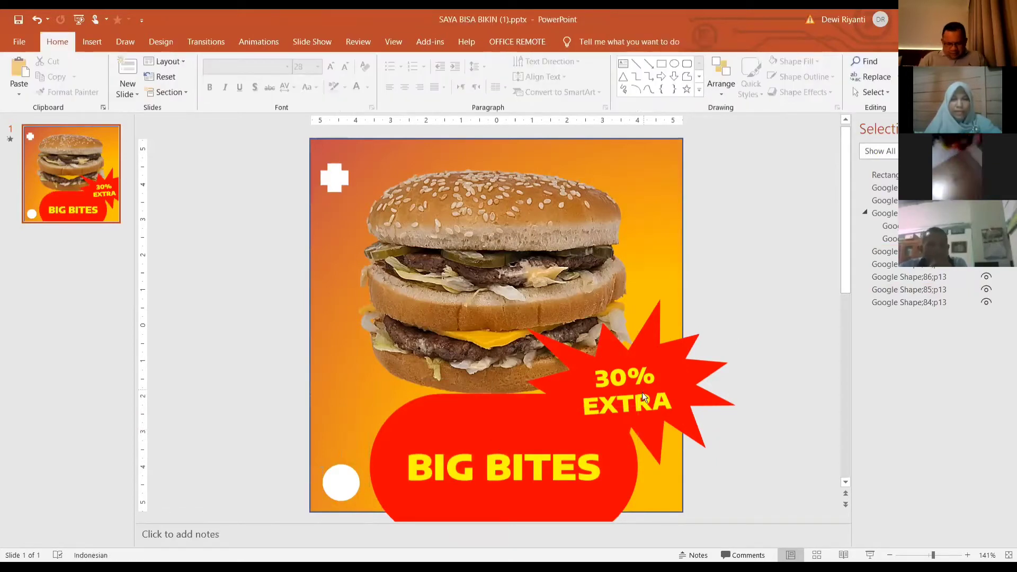
# Preview the slide's animations and move the 30% EXTRA starburst up to the poster's upper-right corner
pyautogui.click(9, 140)
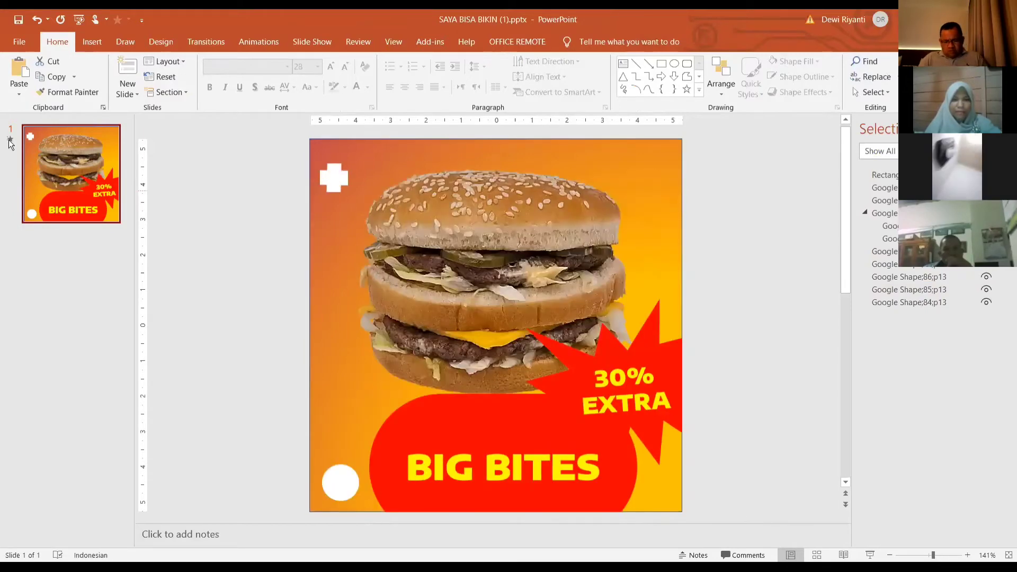
pyautogui.click(8, 139)
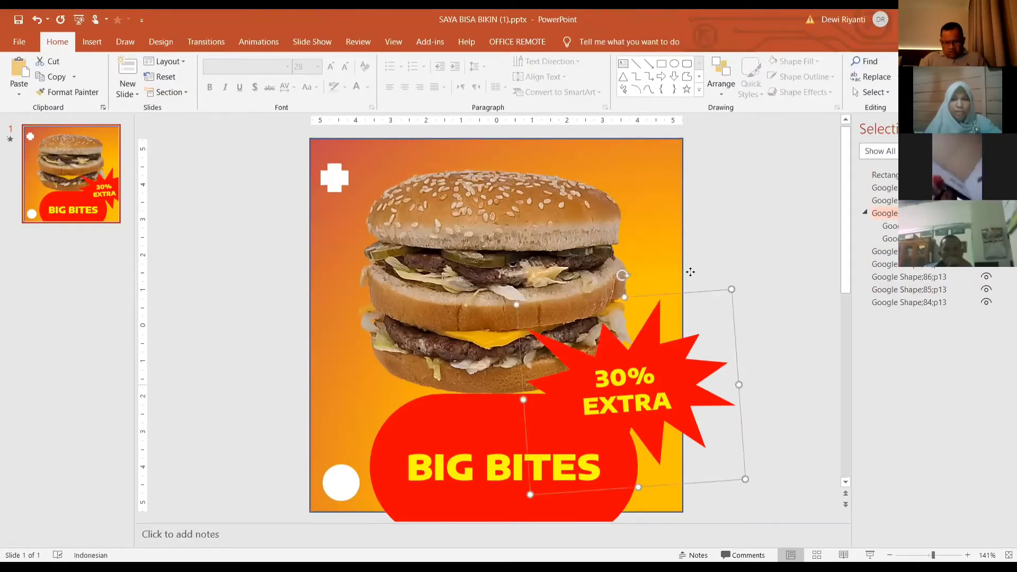
pyautogui.moveTo(700, 366)
pyautogui.mouseDown()
pyautogui.moveTo(714, 259)
pyautogui.moveTo(707, 168)
pyautogui.moveTo(715, 180)
pyautogui.mouseUp()
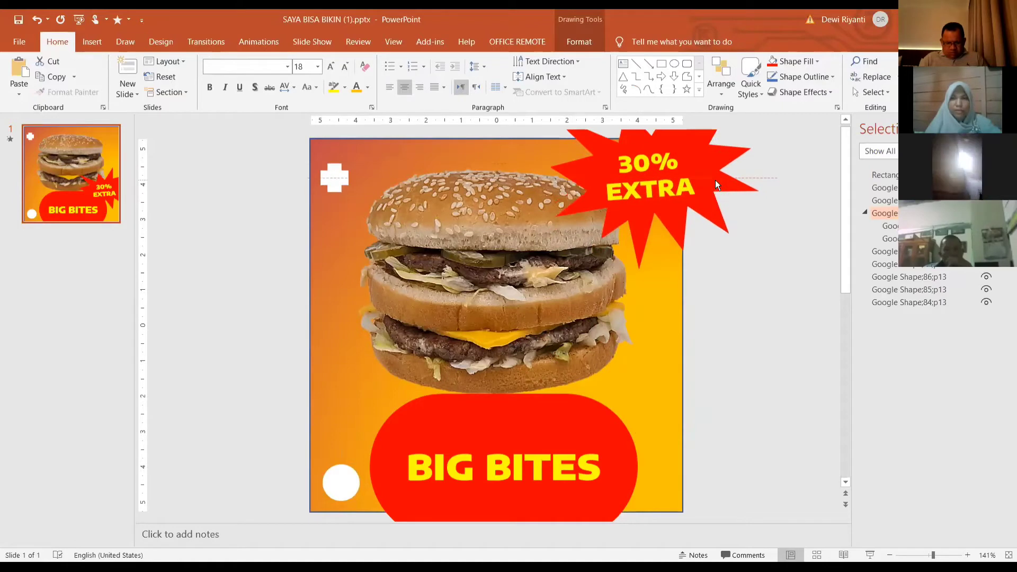
pyautogui.click(748, 314)
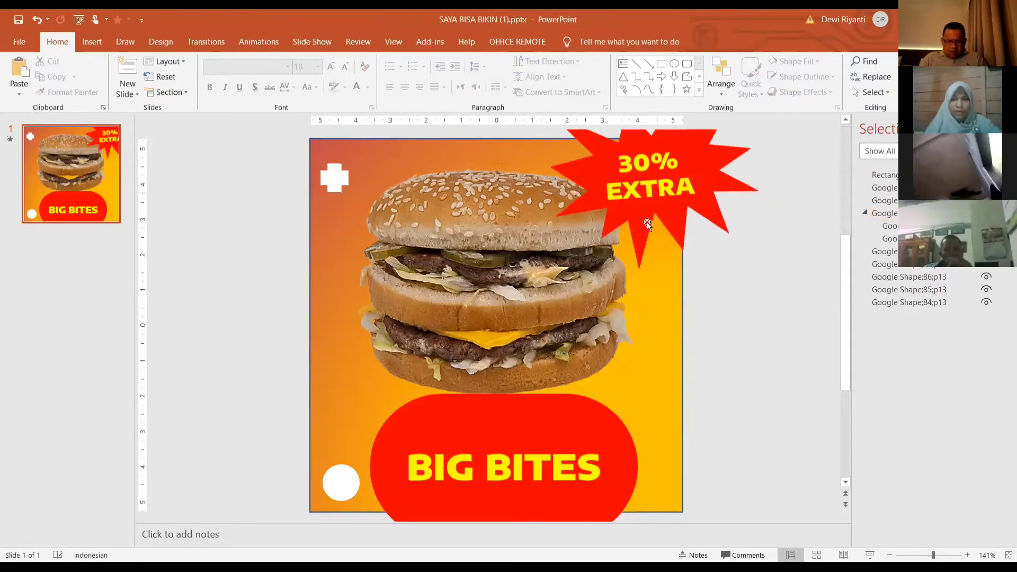
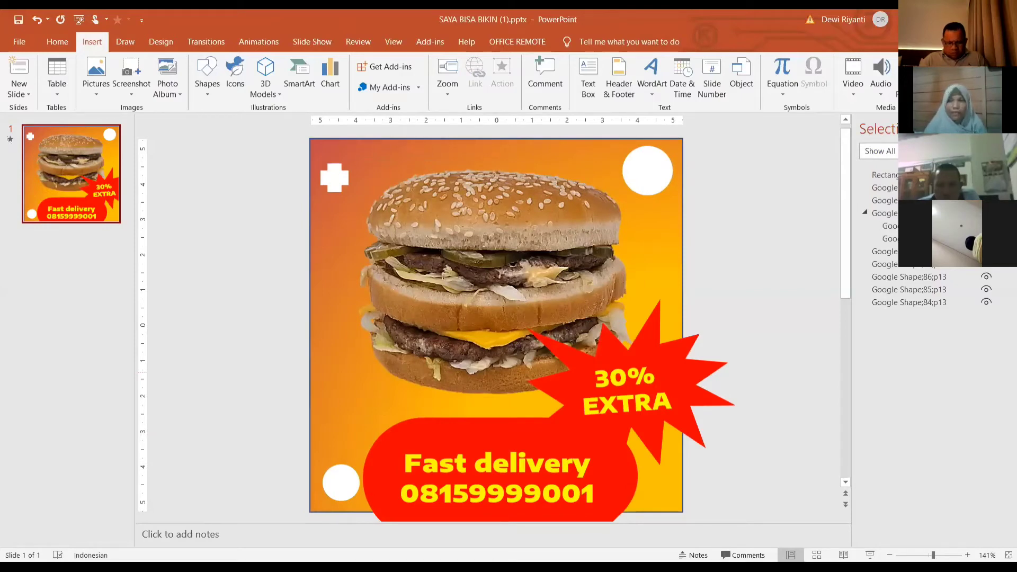
# Hide the list of slide objects, display the slide's animation list and examine the effect and timing of individual entries
pyautogui.hotkey('alt', 'F10')
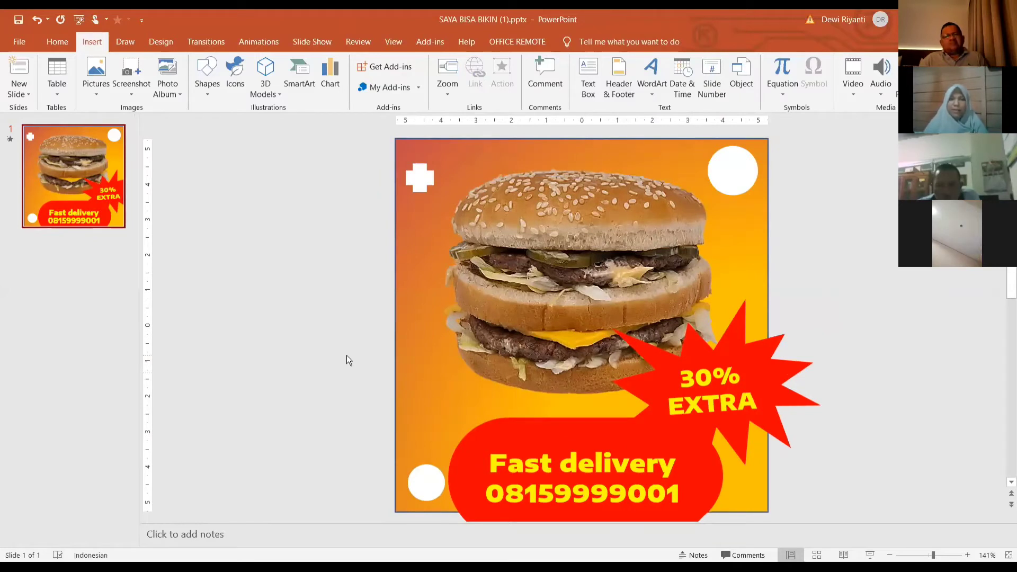
pyautogui.click(264, 45)
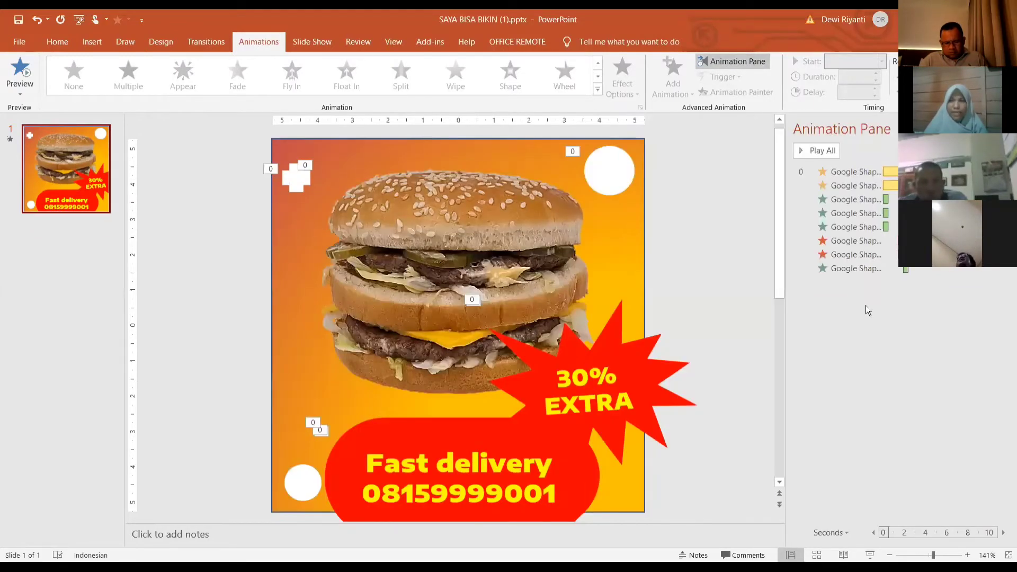
pyautogui.click(847, 174)
pyautogui.click(846, 172)
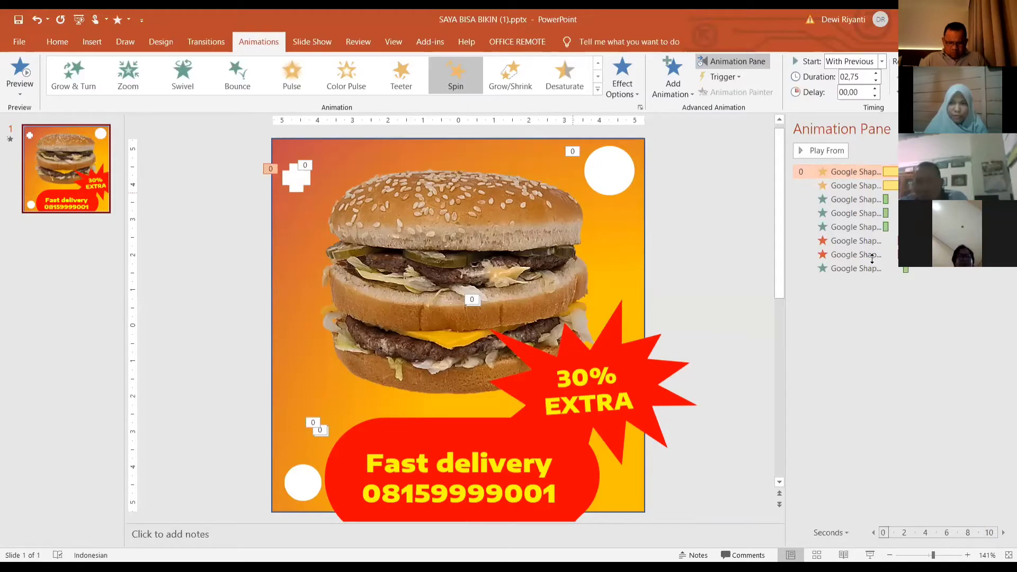
pyautogui.click(855, 256)
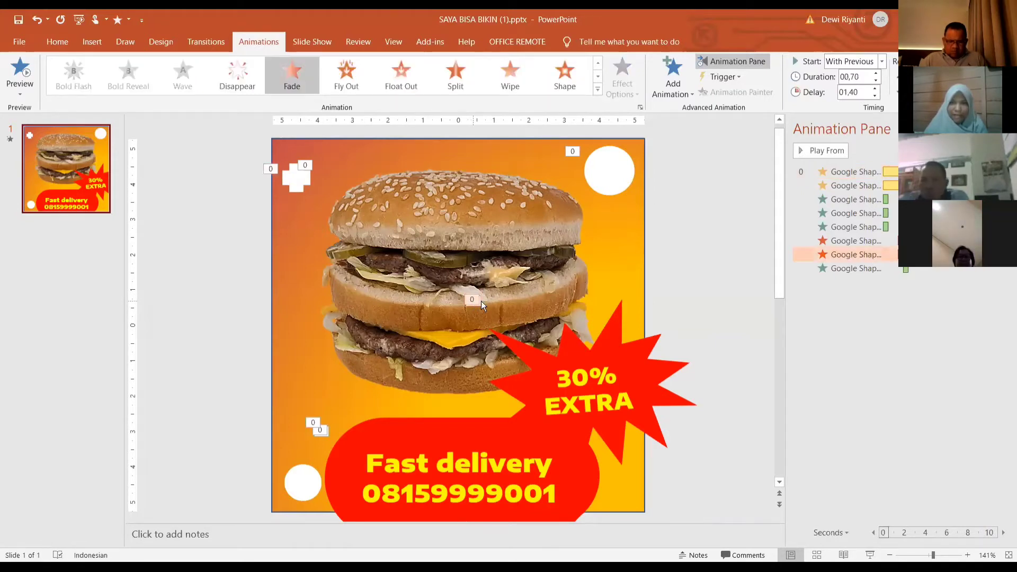
pyautogui.click(802, 270)
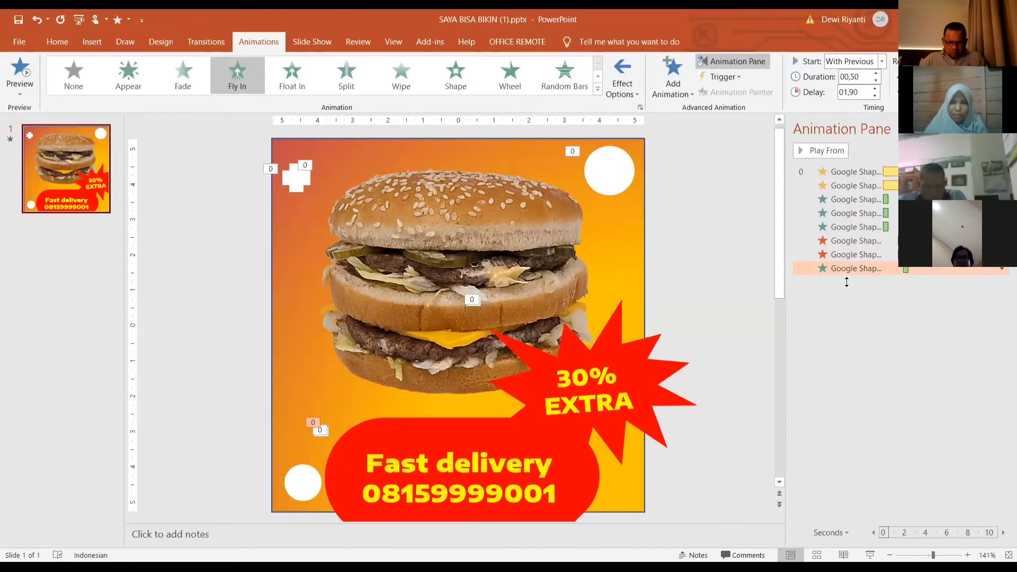
pyautogui.click(835, 185)
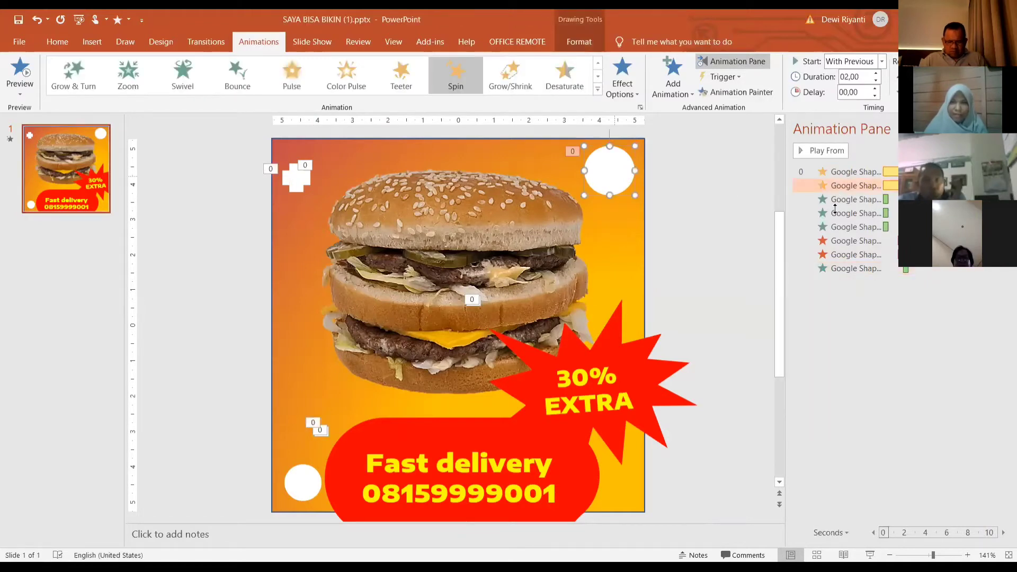
# Play the slide's animations starting from the first entry in the animation list
pyautogui.click(848, 172)
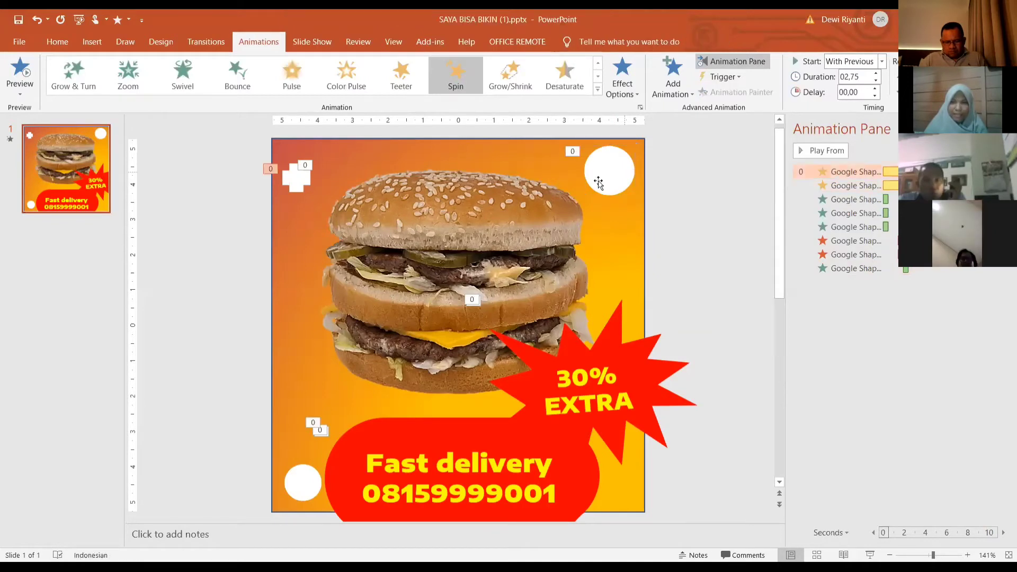
pyautogui.click(805, 151)
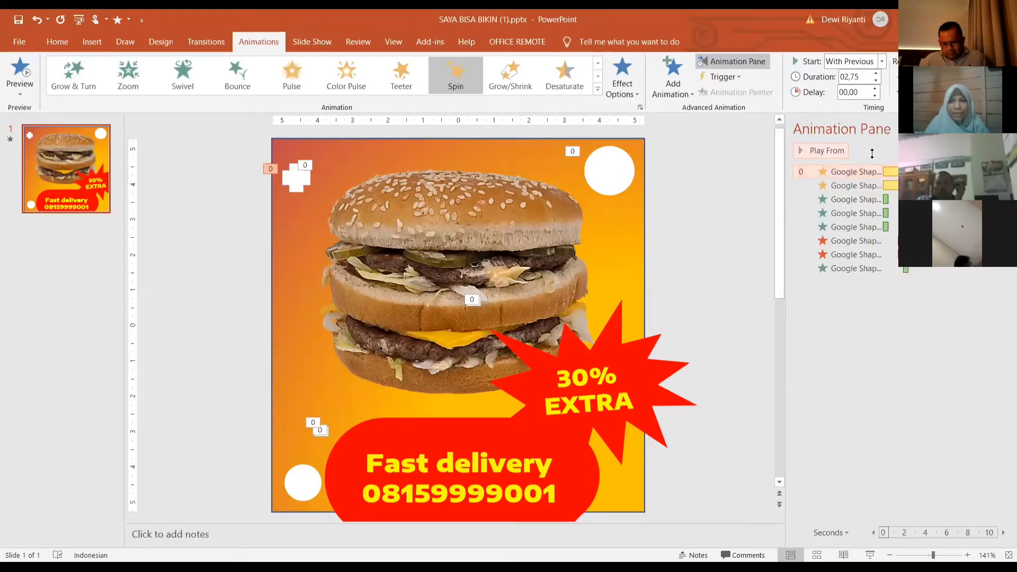
pyautogui.click(9, 139)
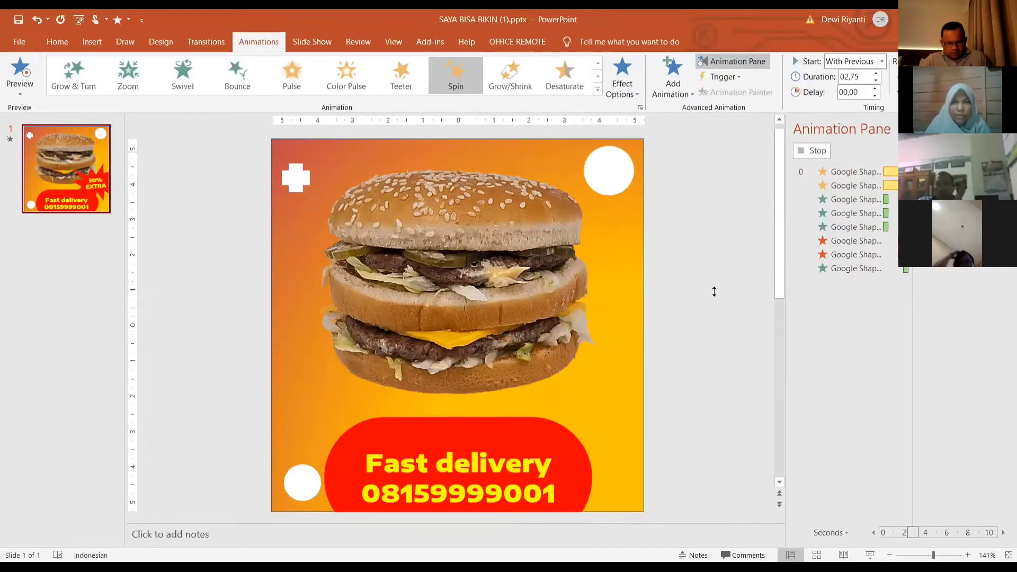
# Look over the available animation effects and the templates offered for a new presentation
pyautogui.click(598, 89)
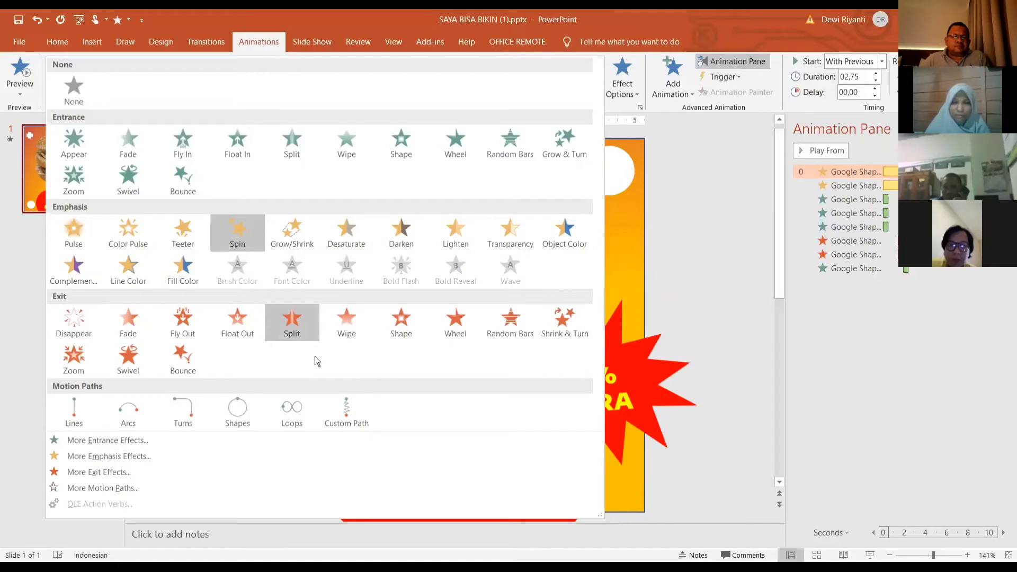
pyautogui.click(10, 44)
pyautogui.click(22, 104)
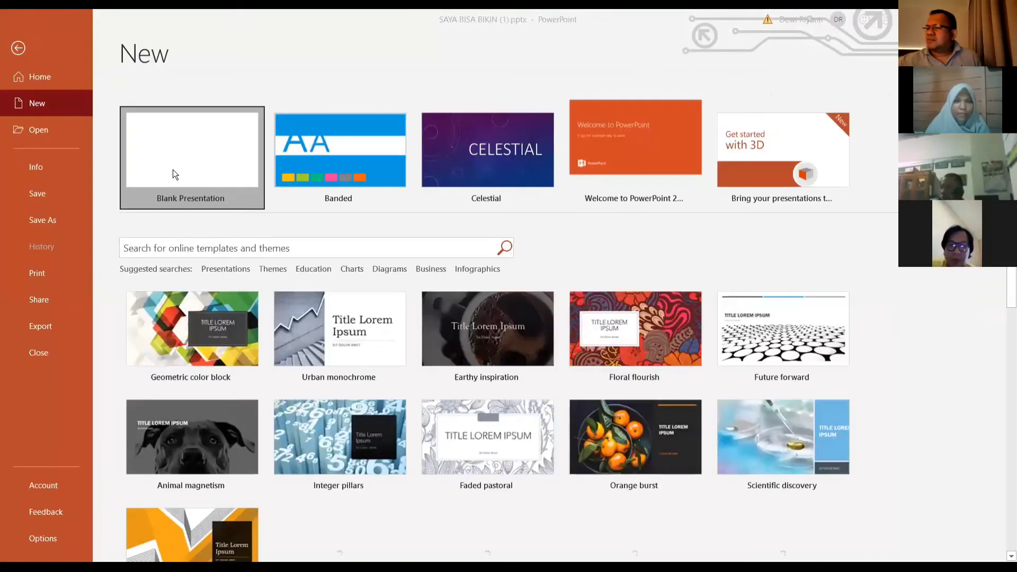
pyautogui.press('Escape')
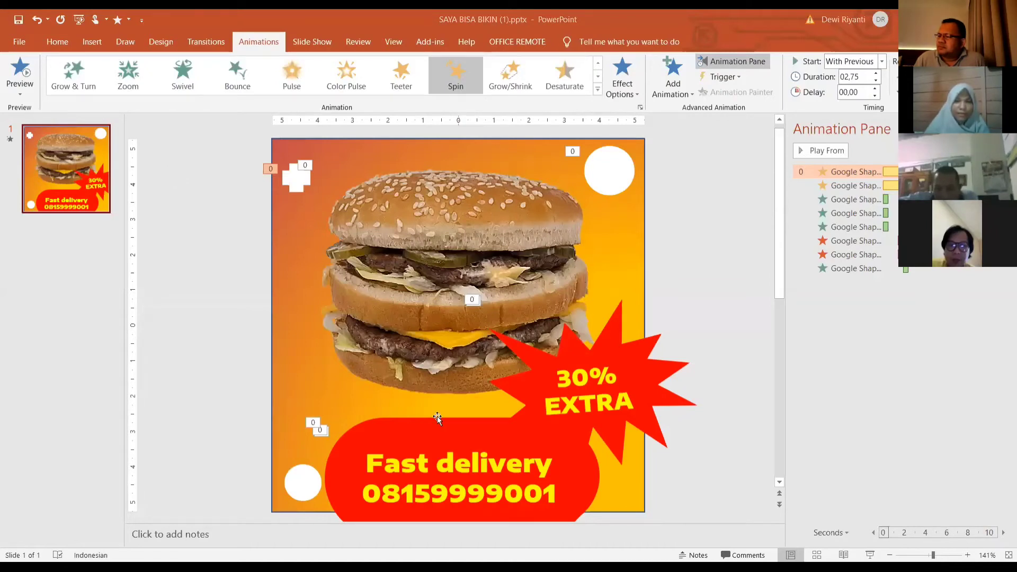
# Examine the entrance, emphasis, exit and motion path effects that can be applied or added to the Fast delivery label
pyautogui.click(390, 432)
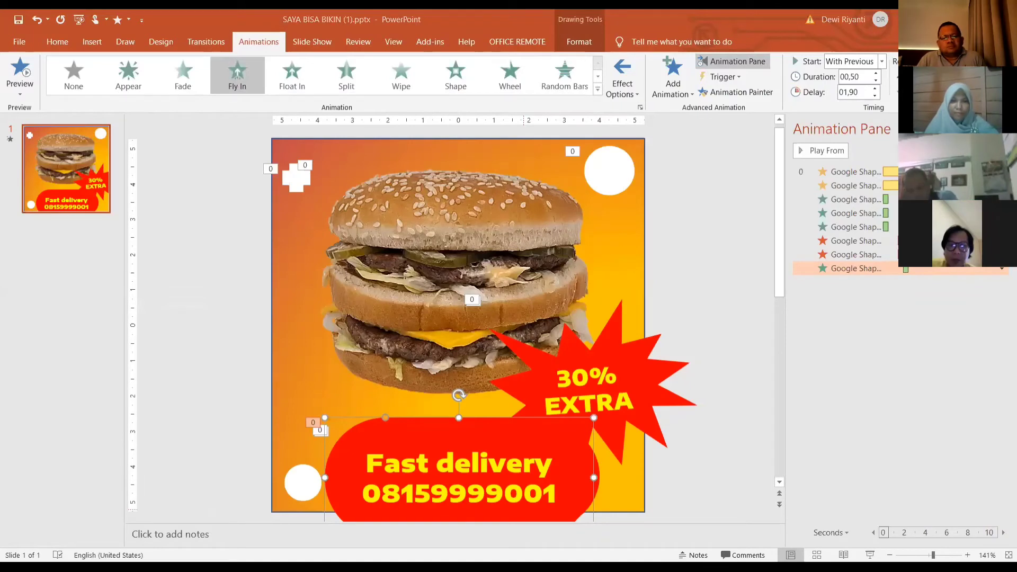
pyautogui.press('F5')
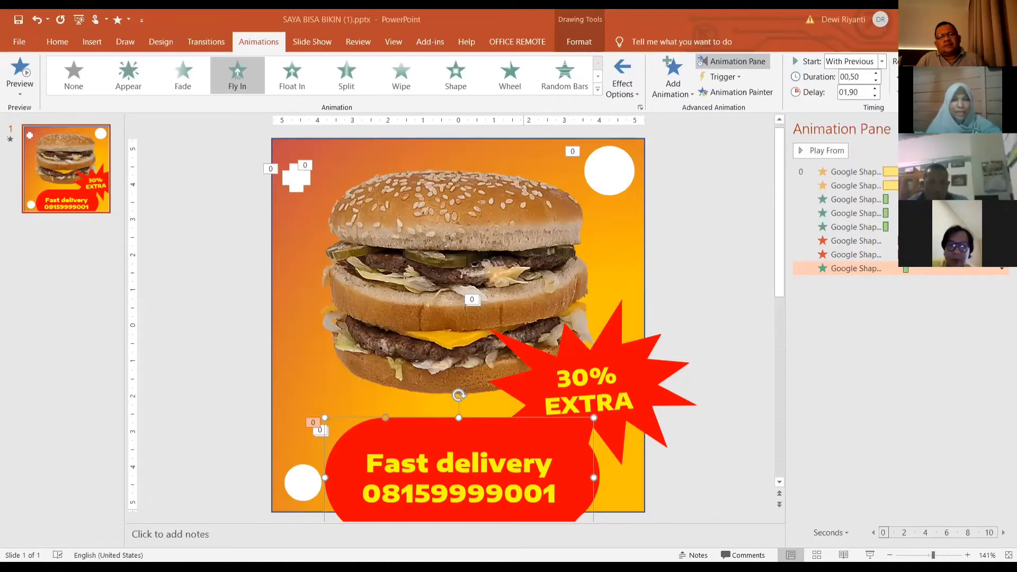
pyautogui.click(598, 89)
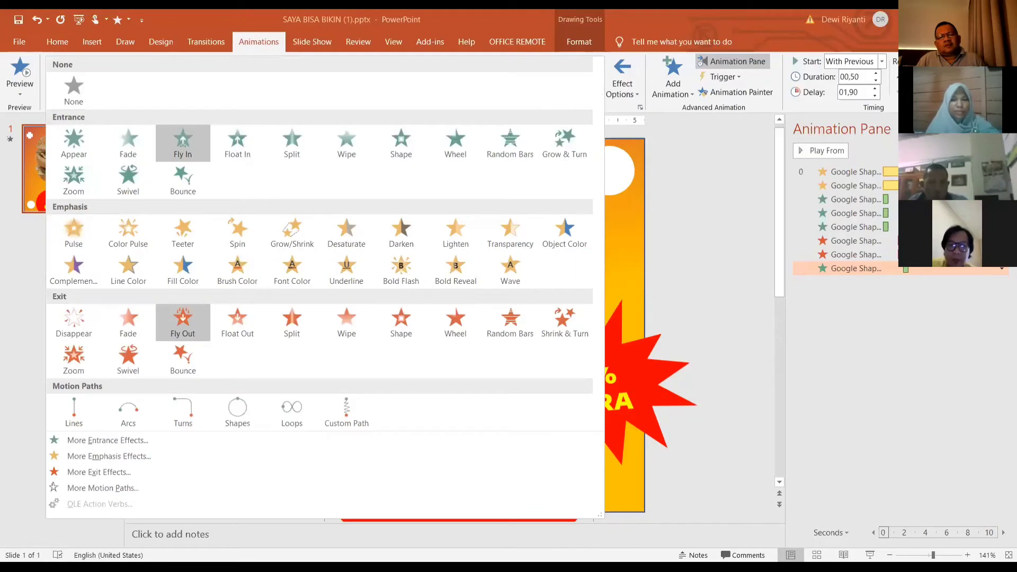
pyautogui.press('Escape')
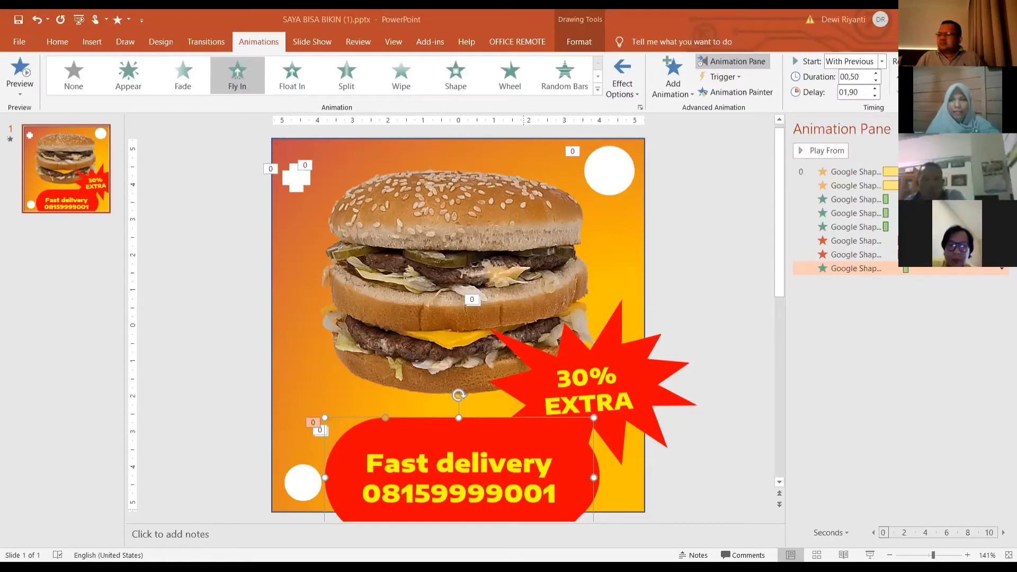
pyautogui.click(673, 79)
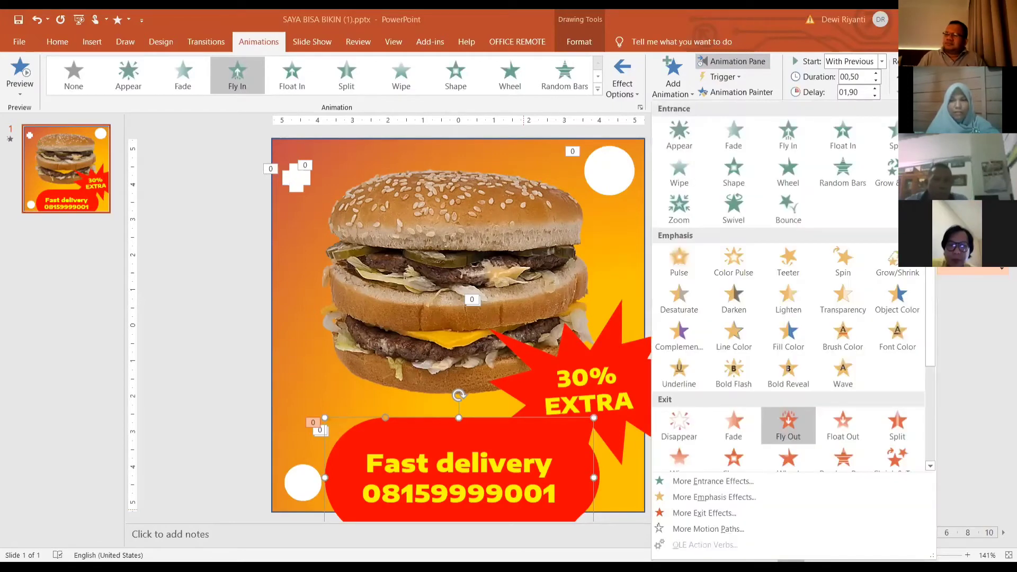
pyautogui.press('Escape')
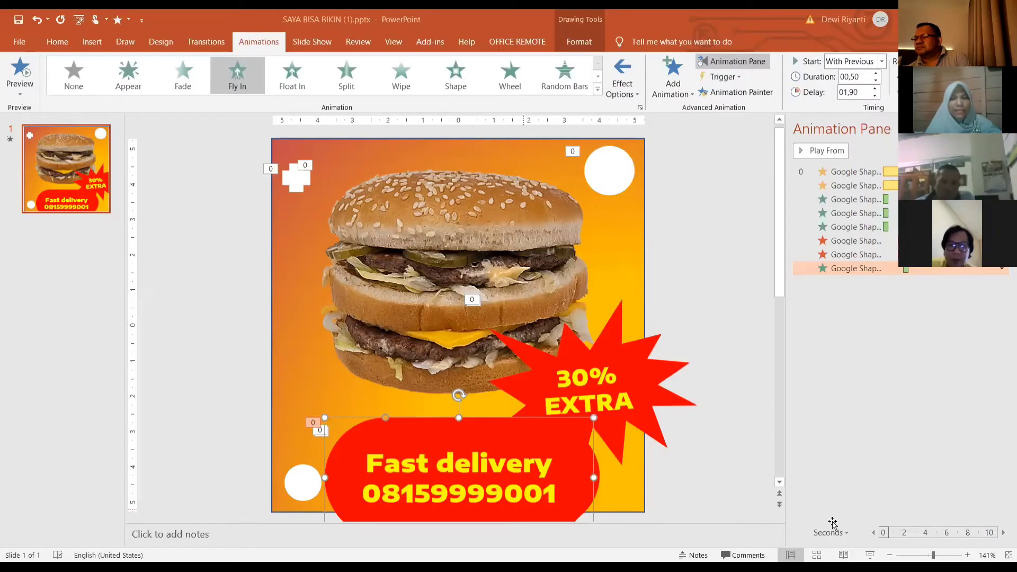
# Shift the Fast delivery label slightly down and to the right on the poster, and preview the slide's animations
pyautogui.click(403, 464)
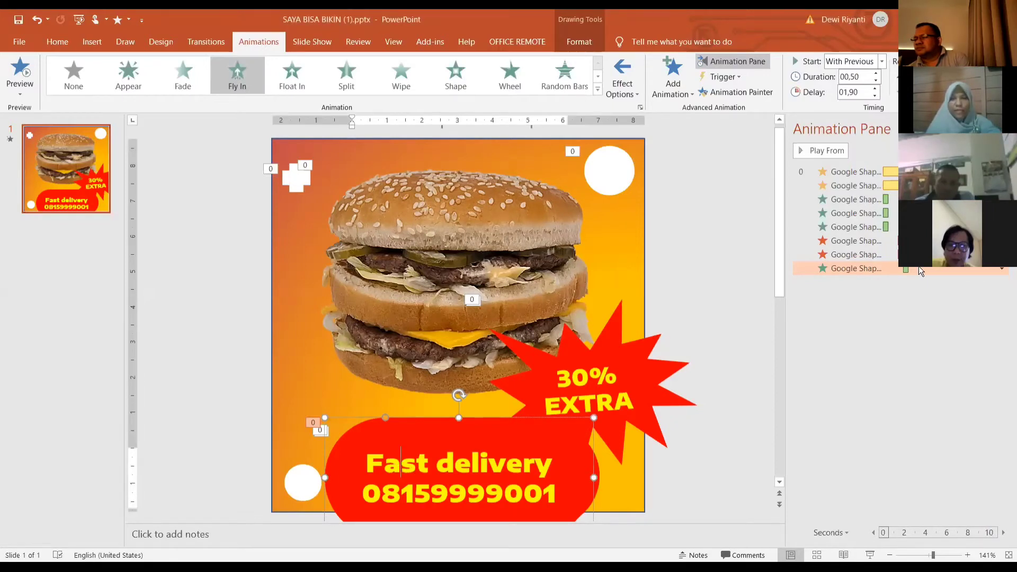
pyautogui.moveTo(422, 422)
pyautogui.mouseDown()
pyautogui.moveTo(446, 468)
pyautogui.moveTo(422, 422)
pyautogui.moveTo(428, 429)
pyautogui.mouseUp()
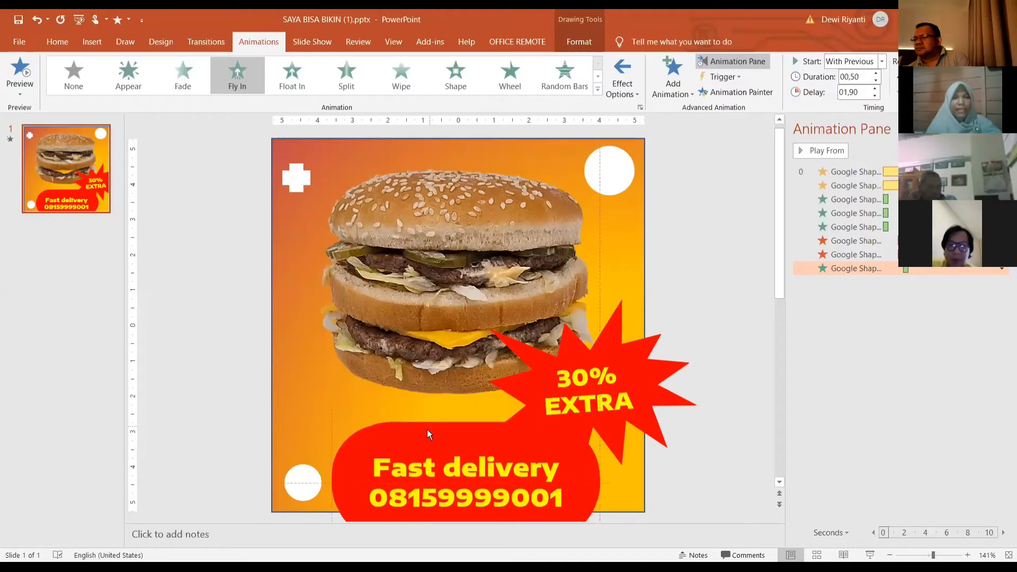
pyautogui.click(10, 140)
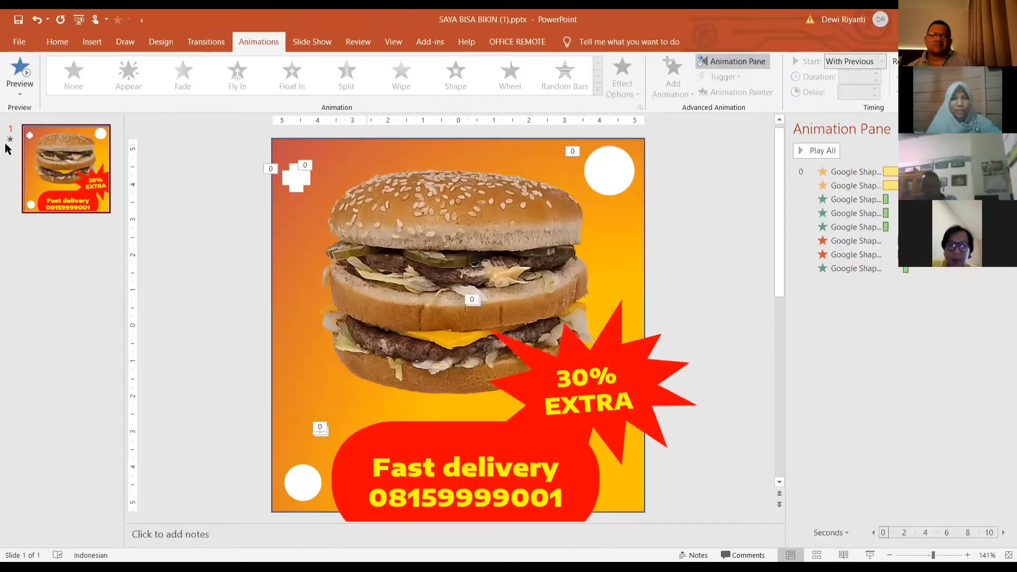
pyautogui.click(9, 140)
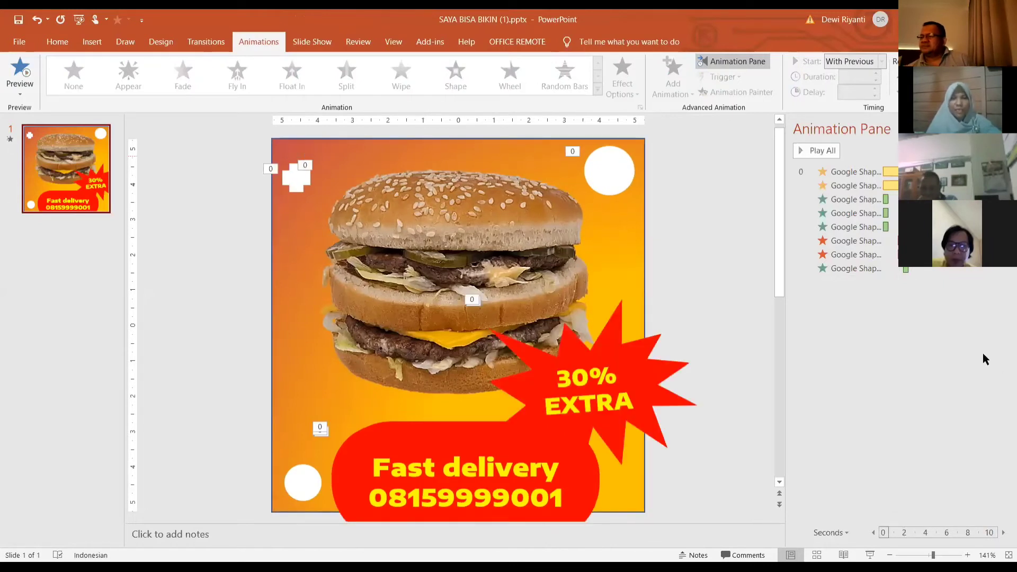
# Run the slide show from the beginning to watch the animated poster full screen, and return to editing
pyautogui.click(312, 42)
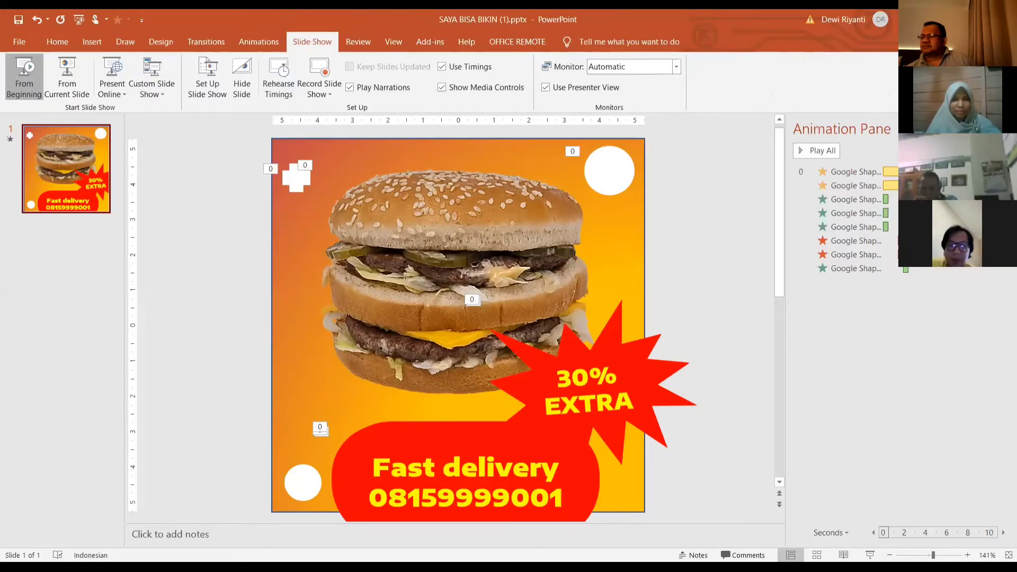
pyautogui.click(24, 73)
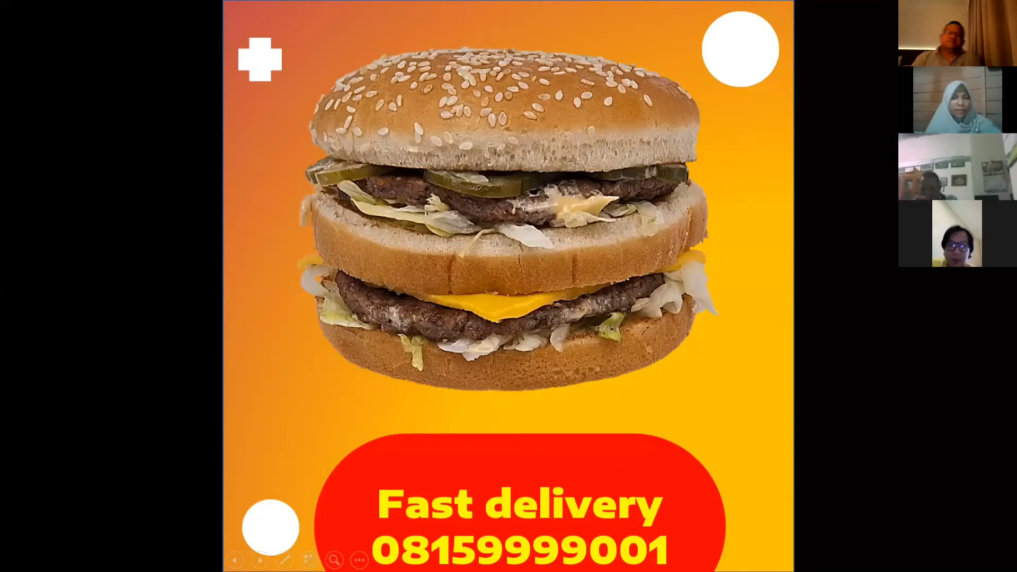
pyautogui.press('Escape')
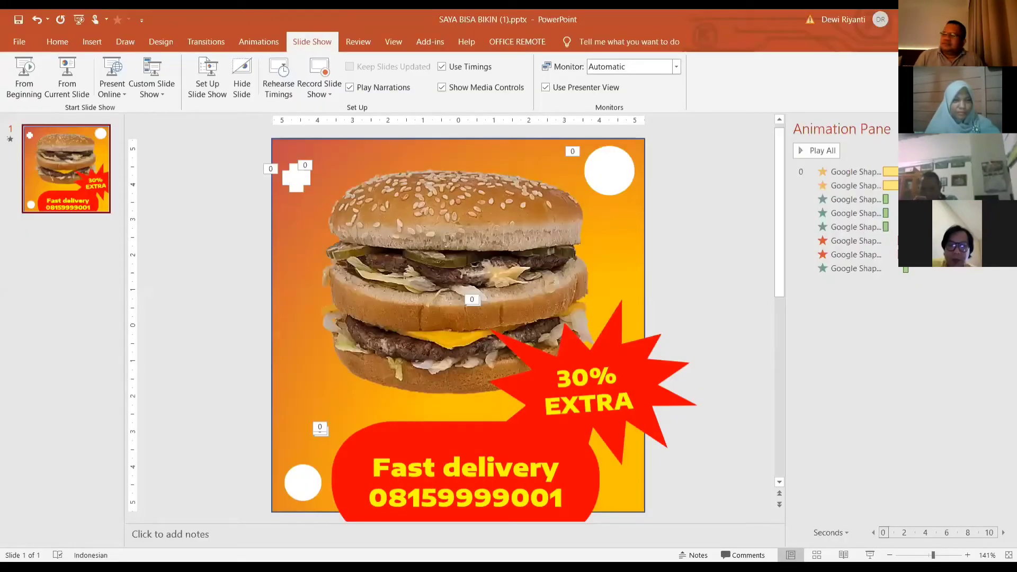
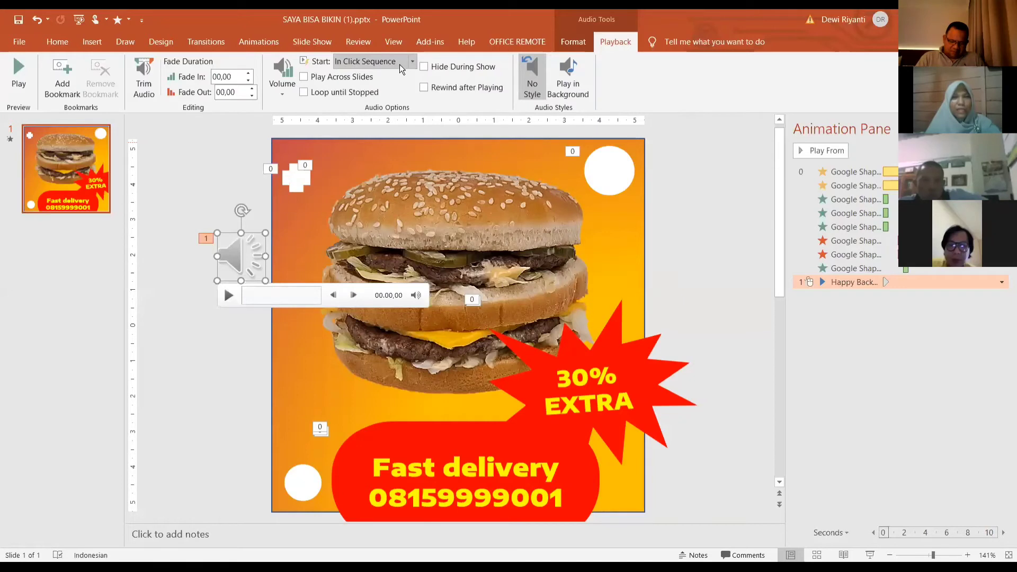
# Make the inserted music clip play in the background and move its speaker icon a little higher beside the poster
pyautogui.click(399, 64)
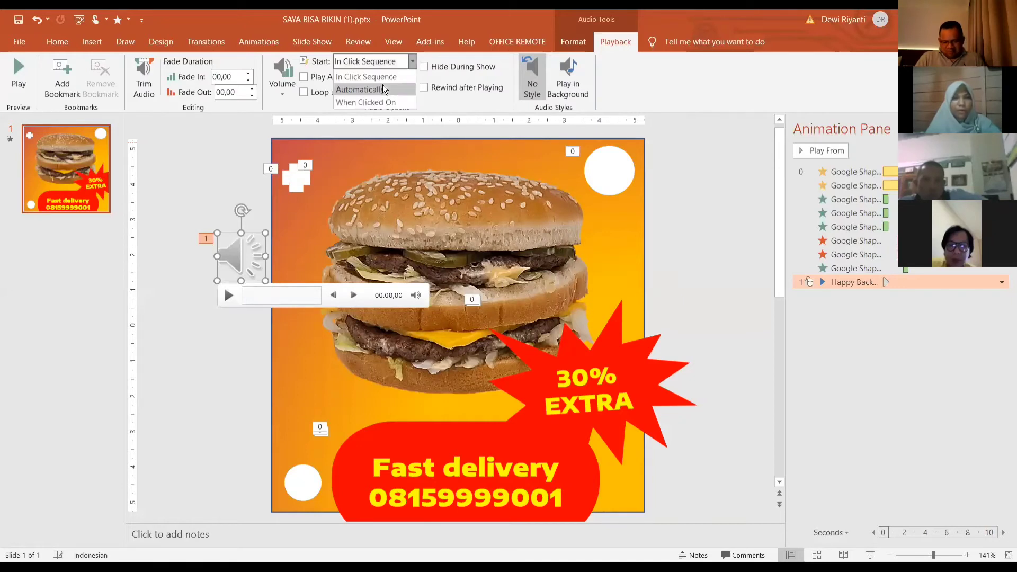
pyautogui.click(573, 82)
pyautogui.moveTo(239, 215); pyautogui.dragTo(239, 216)
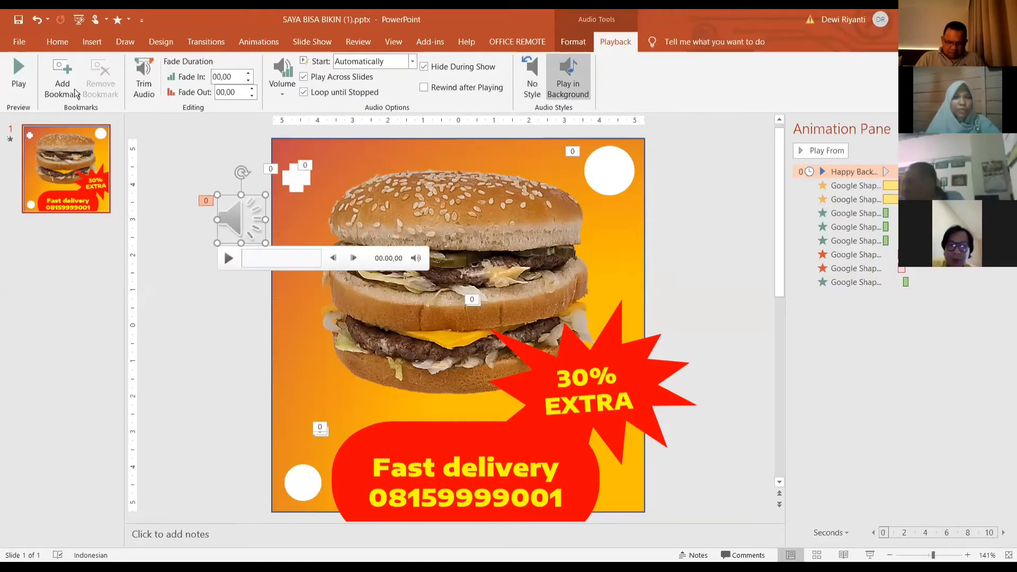
# Preview the slide's animations together with the background music
pyautogui.click(50, 43)
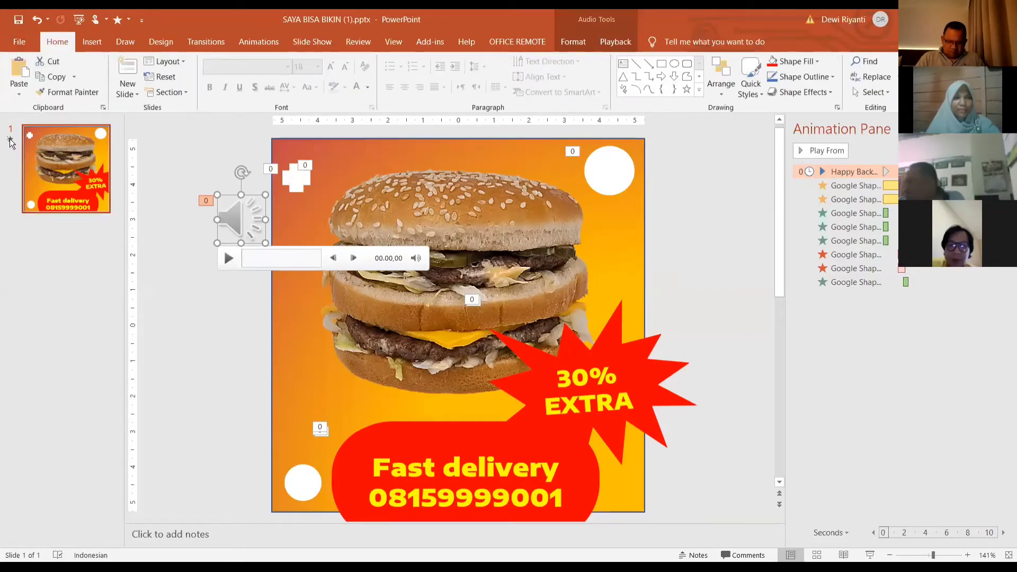
pyautogui.click(9, 140)
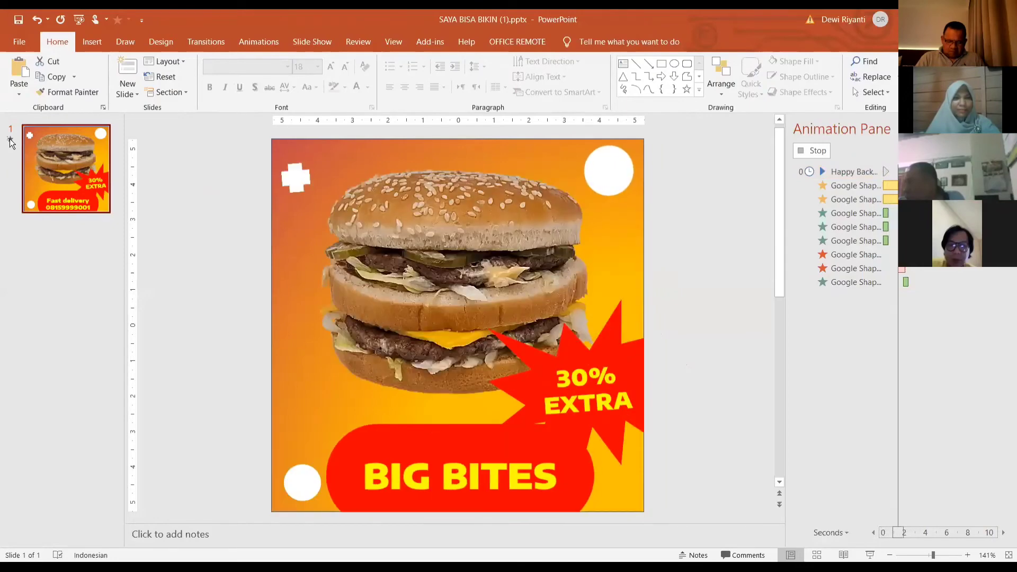
pyautogui.click(10, 139)
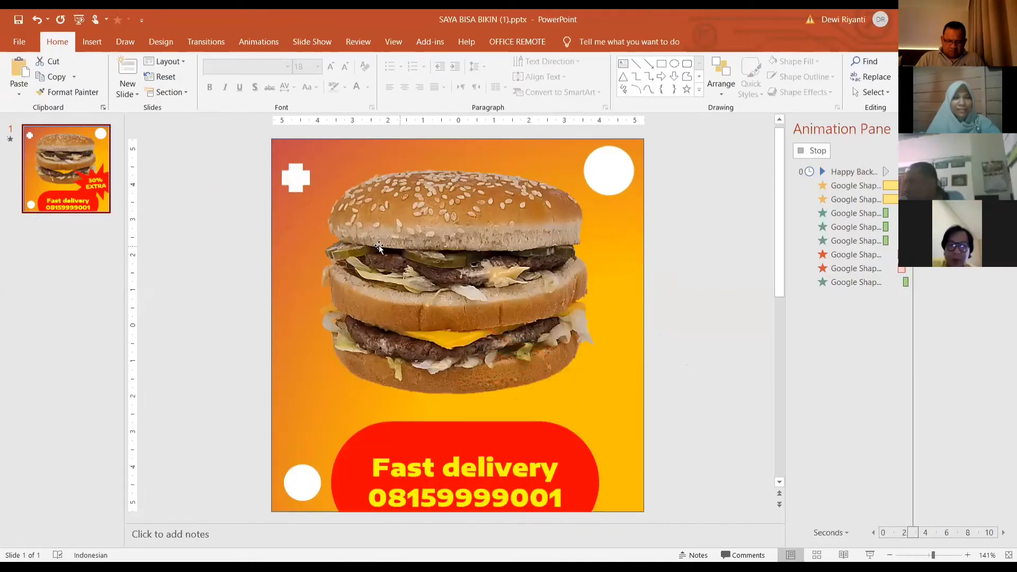
# Open audio trimming for the background music clip and listen to its first seconds
pyautogui.click(238, 220)
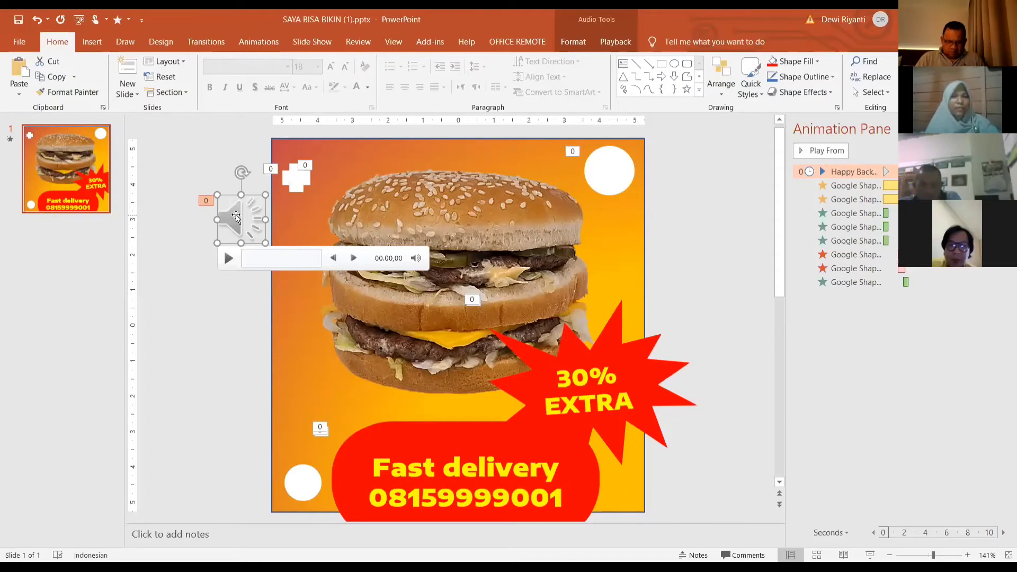
pyautogui.doubleClick(237, 217)
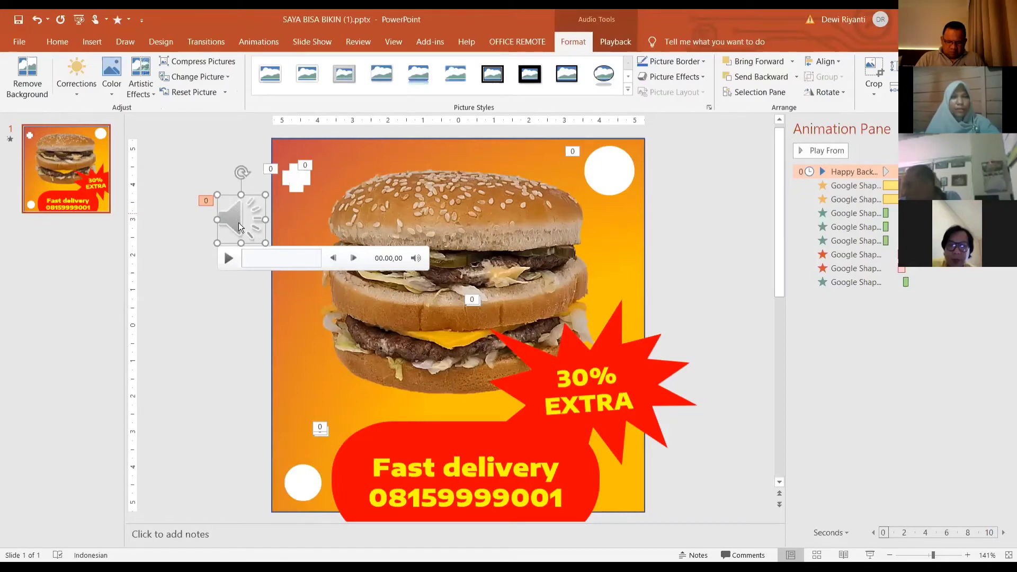
pyautogui.click(616, 43)
pyautogui.click(145, 84)
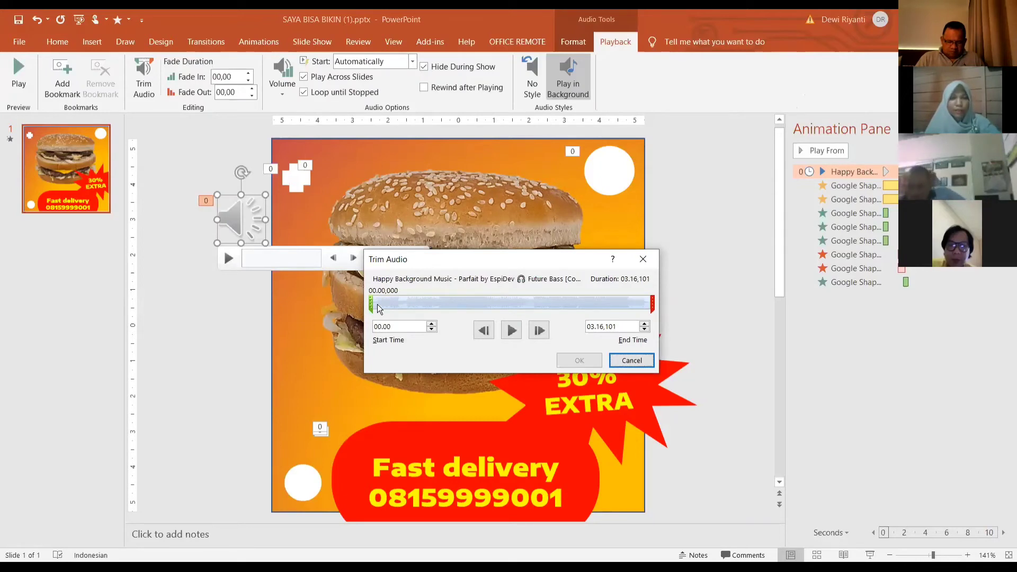
pyautogui.click(508, 331)
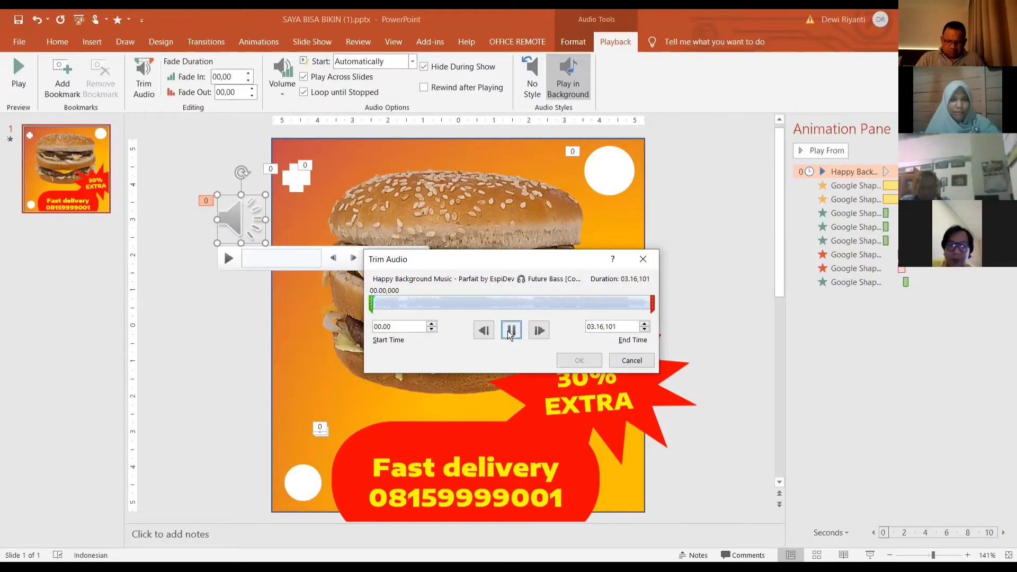
pyautogui.click(507, 331)
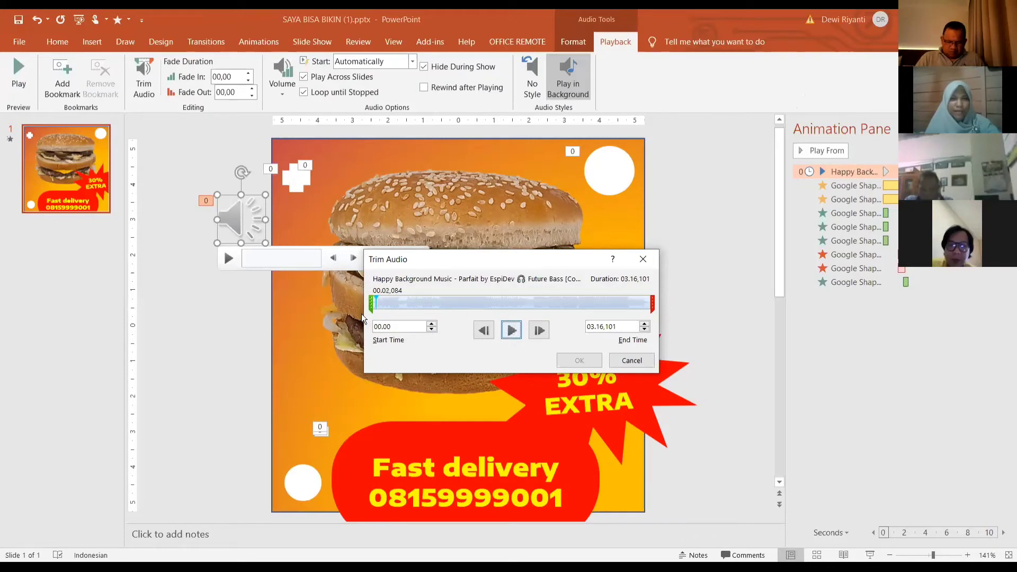
# Trim the beginning of the background music so it starts at 00.11,587, playing the clip to find the cut point
pyautogui.moveTo(371, 306); pyautogui.dragTo(374, 310)
pyautogui.click(510, 331)
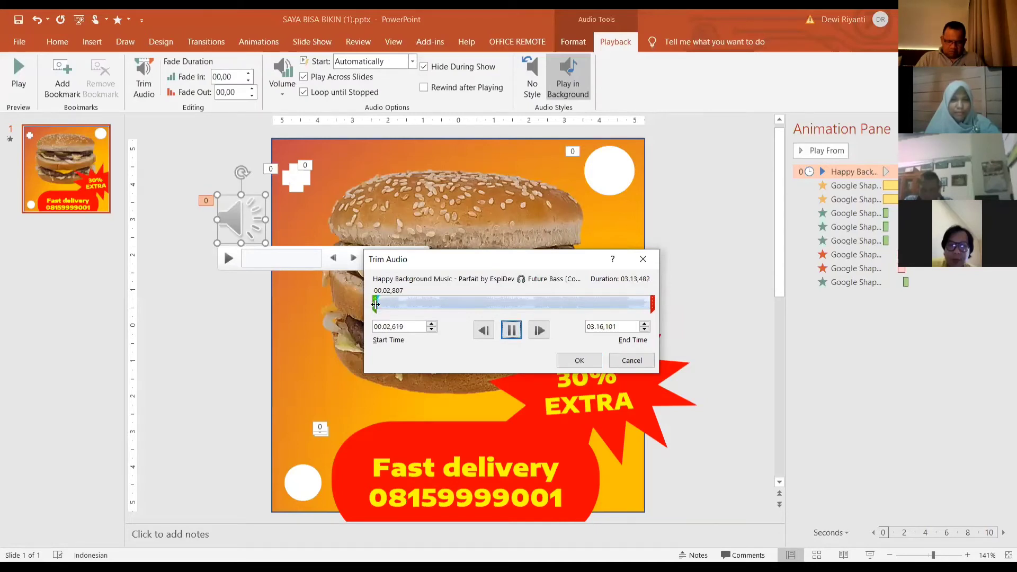
pyautogui.moveTo(377, 304); pyautogui.dragTo(379, 304)
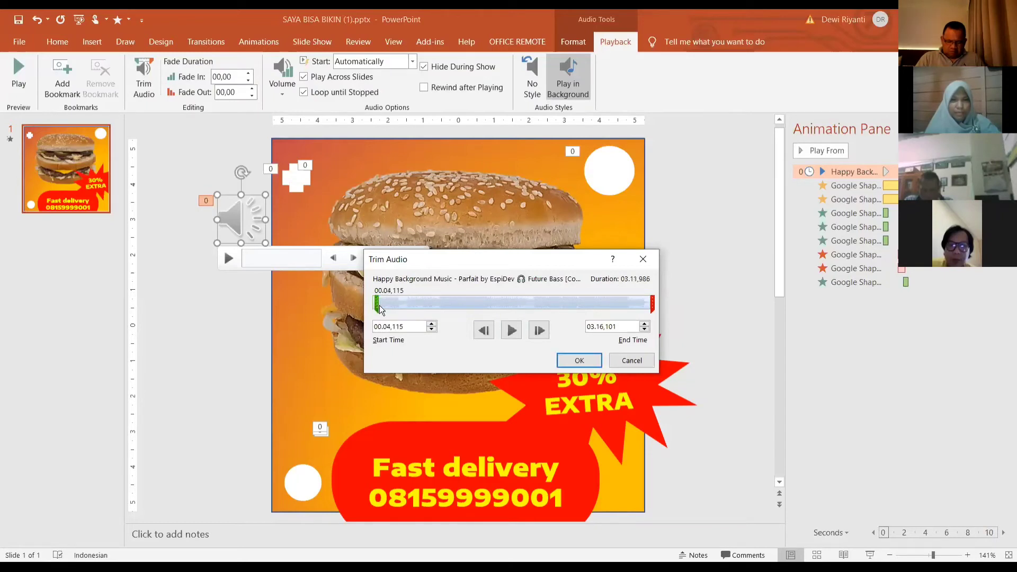
pyautogui.click(512, 331)
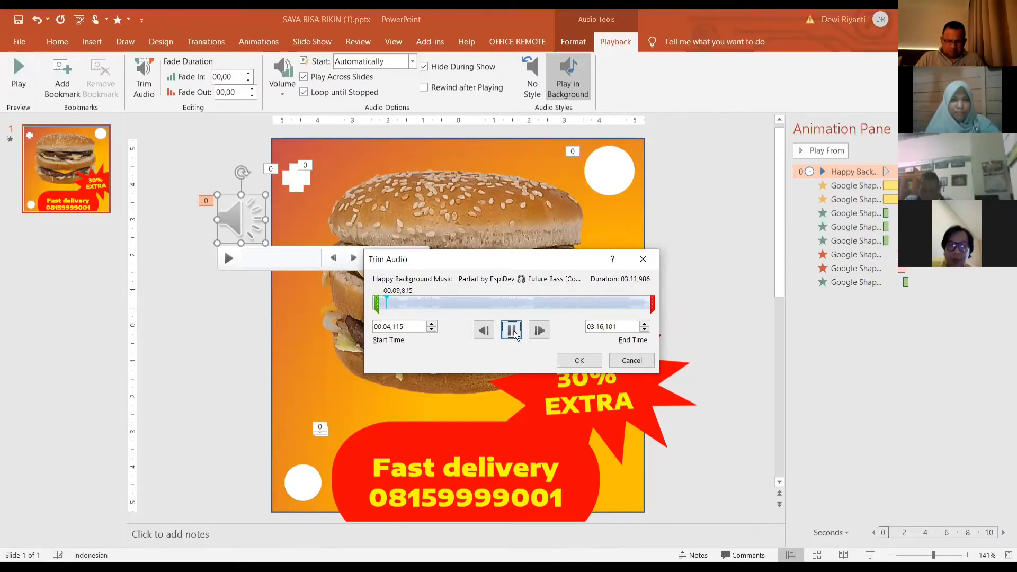
pyautogui.click(387, 303)
pyautogui.moveTo(376, 303); pyautogui.dragTo(387, 303)
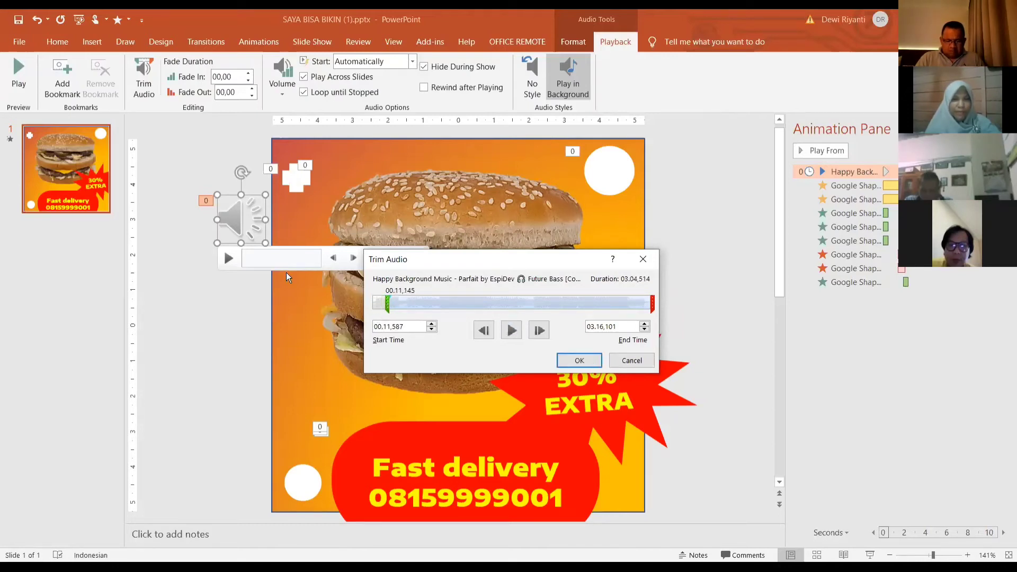
pyautogui.press('Return')
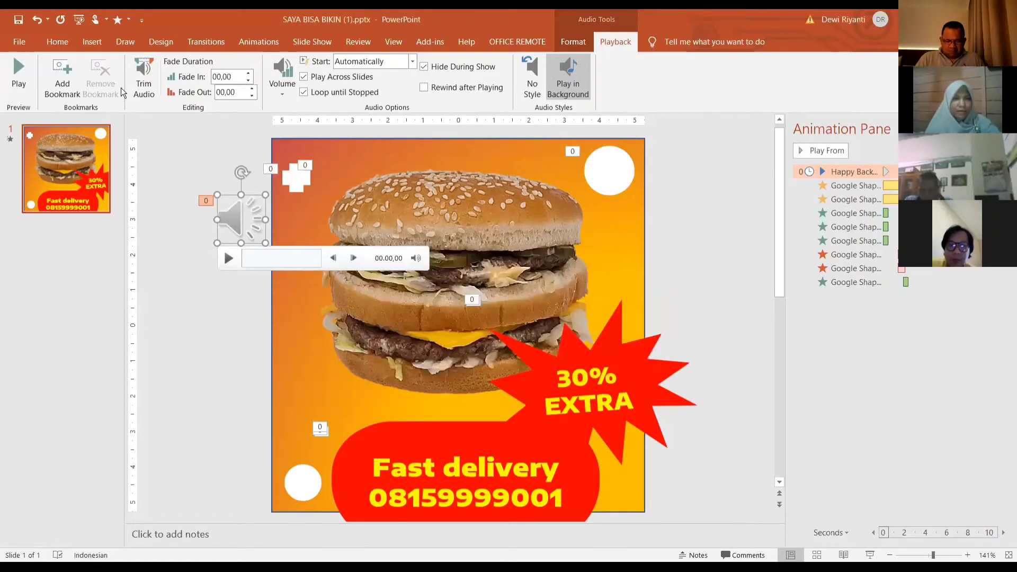
# Trim the background music so it ends at 00.12,774, and preview the slide's animations
pyautogui.click(144, 77)
pyautogui.moveTo(650, 277); pyautogui.dragTo(389, 280)
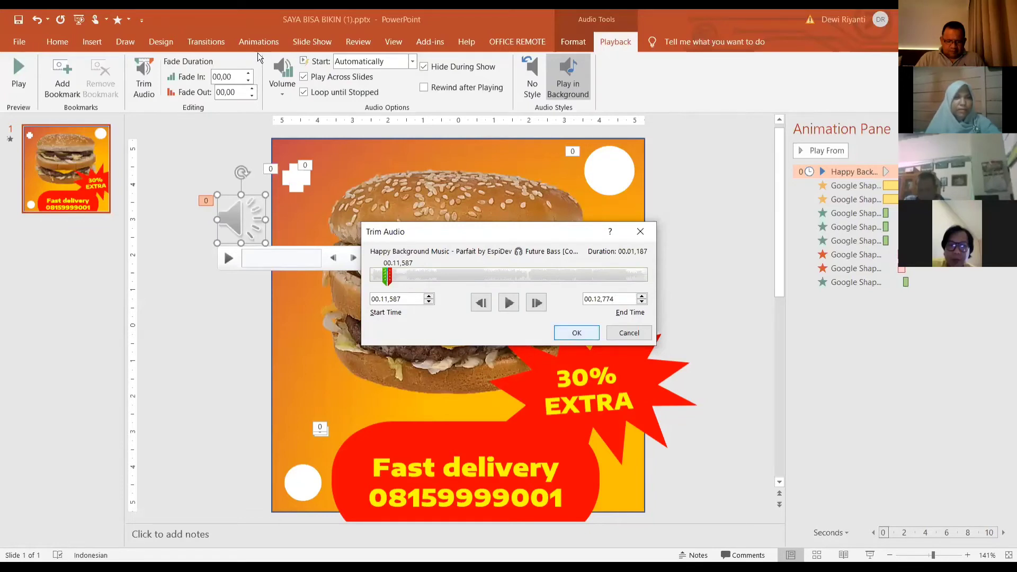
pyautogui.press('Return')
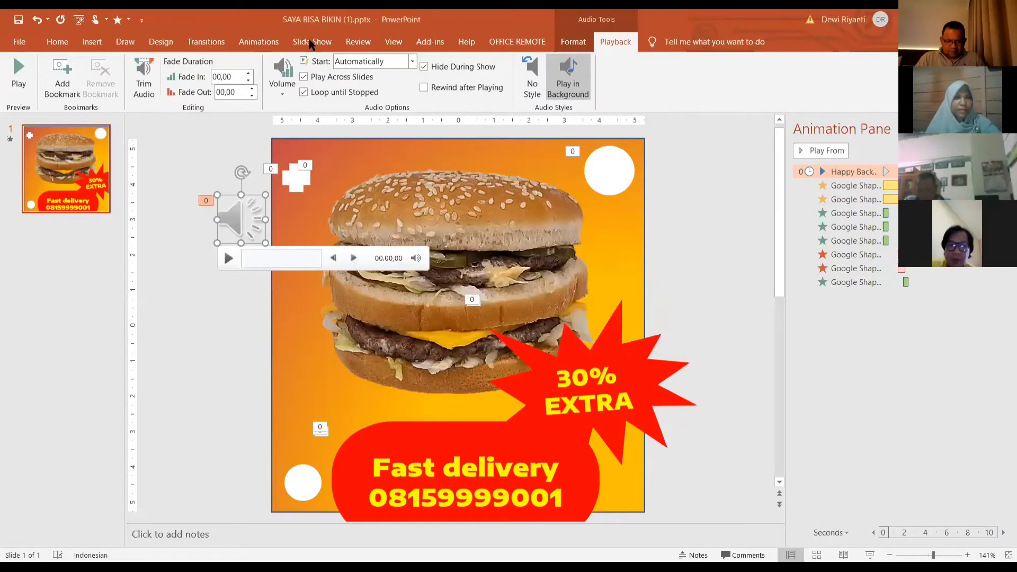
pyautogui.click(9, 141)
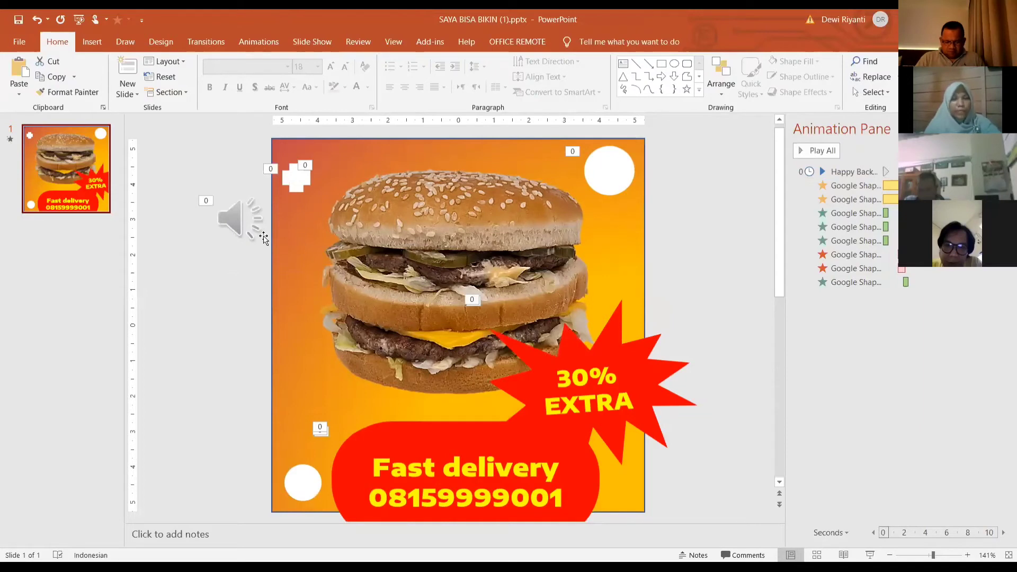
pyautogui.moveTo(263, 237)
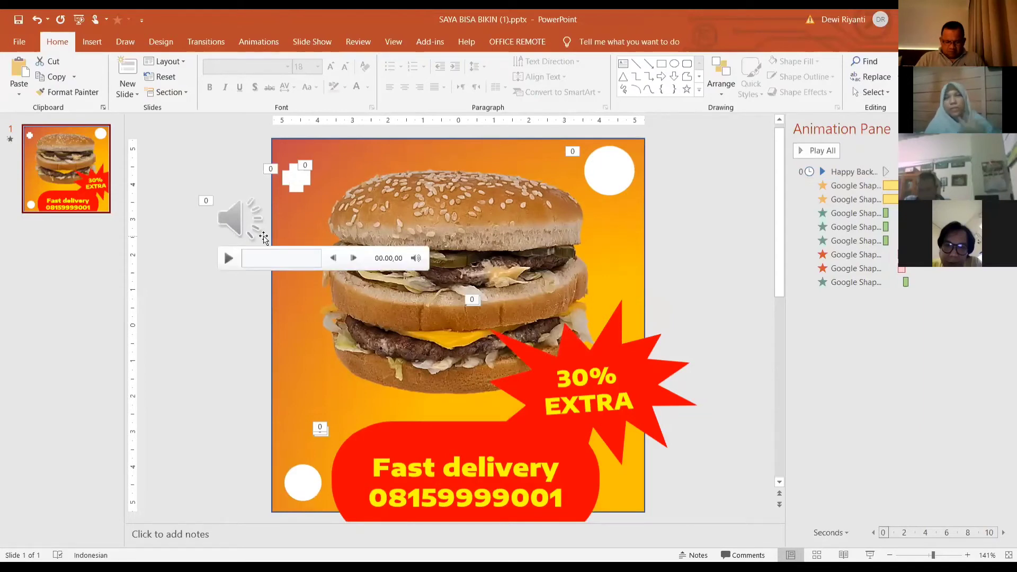
# Record a sound of about 10 seconds and place its audio icon beside the slide, below the background music icon
pyautogui.click(97, 33)
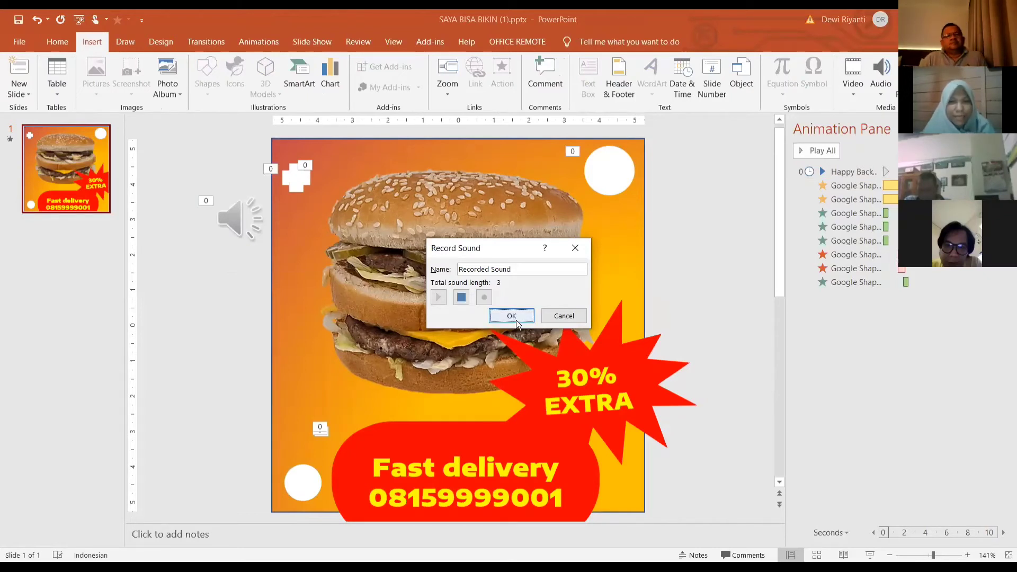
pyautogui.click(468, 298)
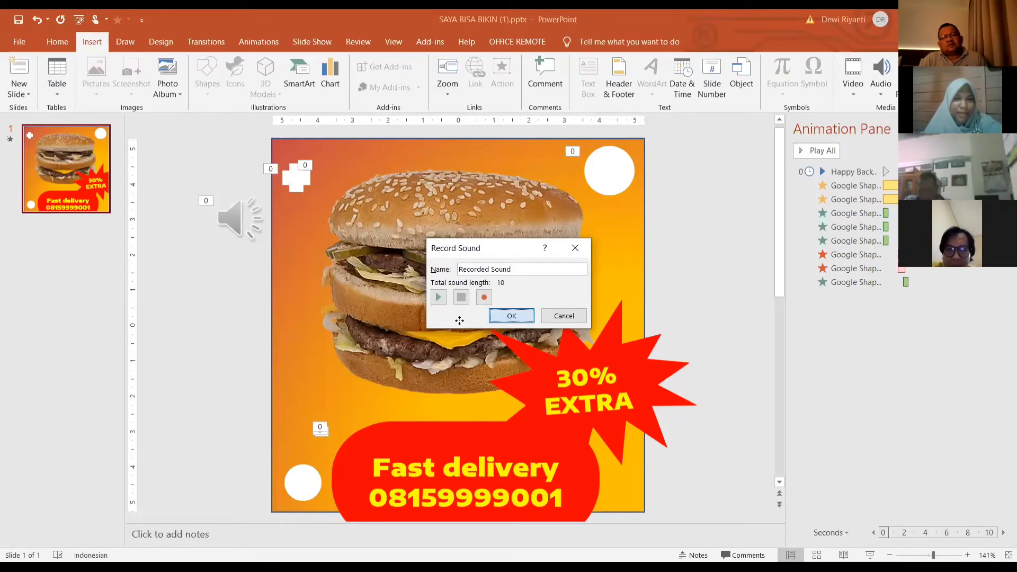
pyautogui.press('Return')
pyautogui.moveTo(455, 318); pyautogui.dragTo(225, 279)
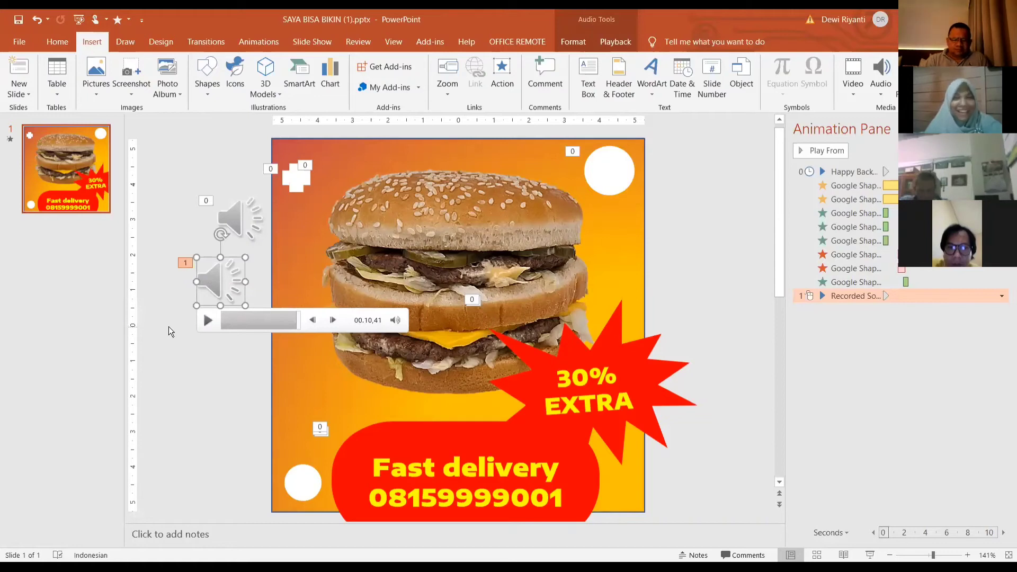
# Trim the beginning of the recorded sound so it starts at 00.03,533
pyautogui.doubleClick(225, 287)
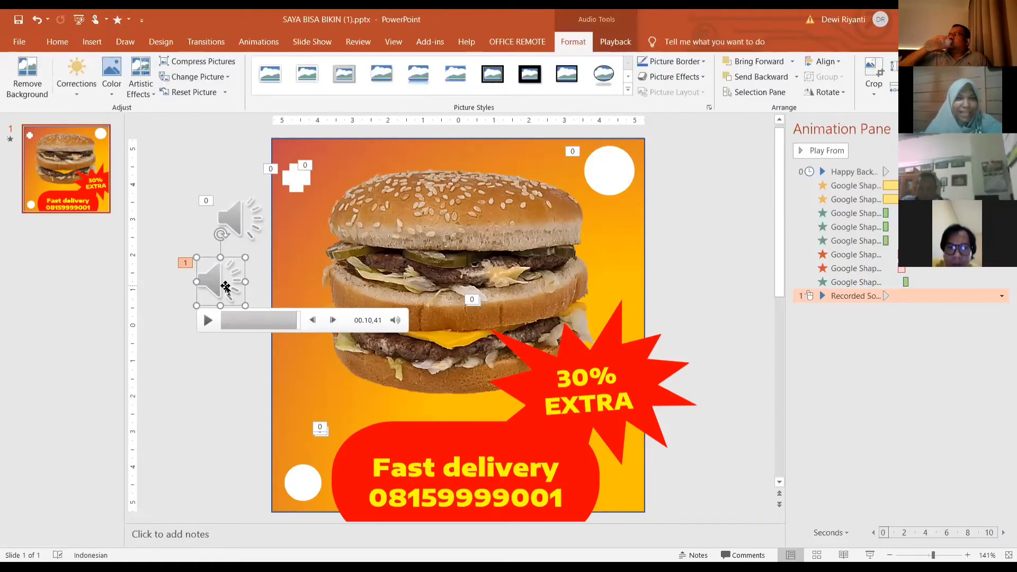
pyautogui.click(617, 42)
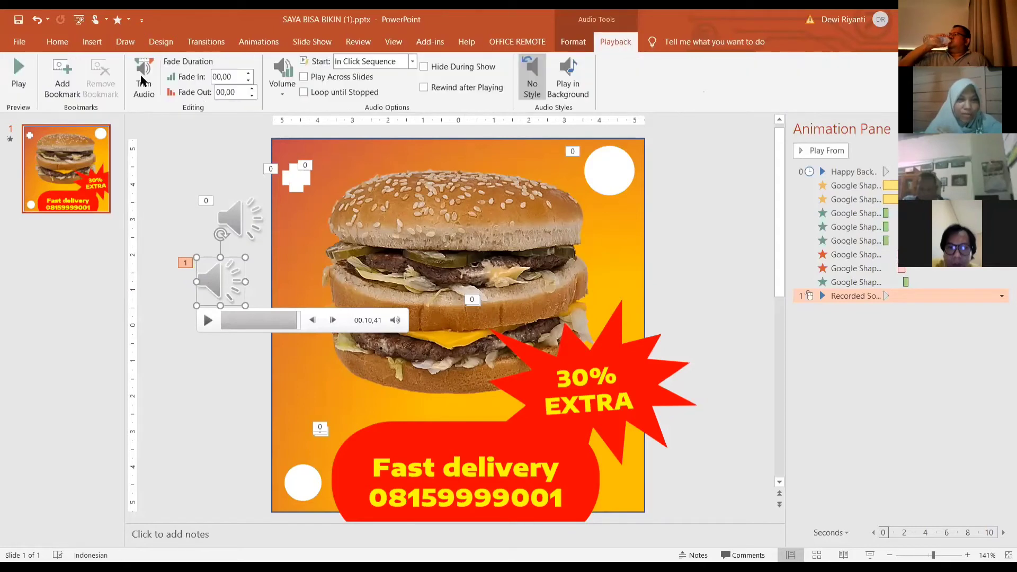
pyautogui.click(143, 80)
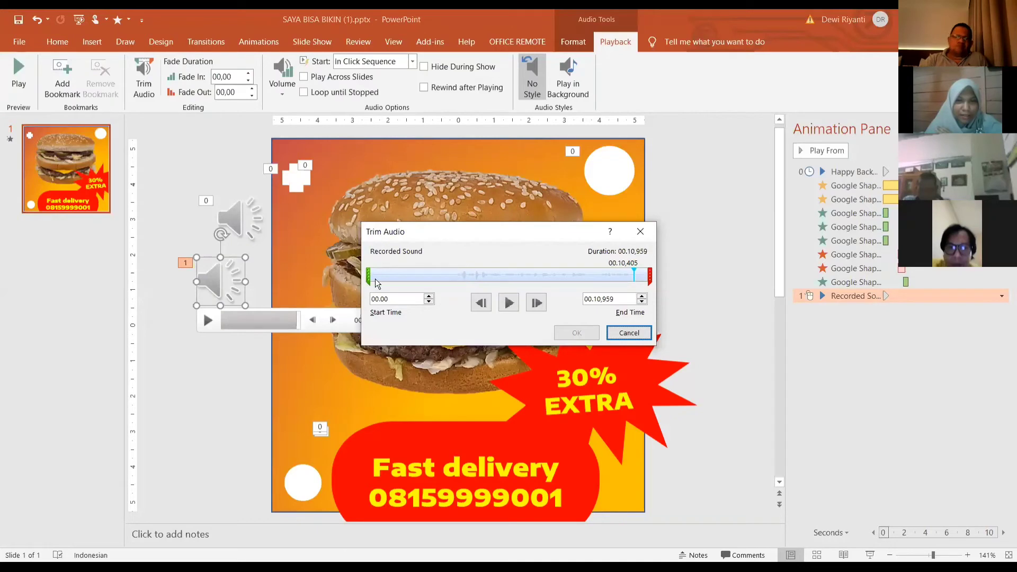
pyautogui.moveTo(401, 277); pyautogui.dragTo(460, 284)
pyautogui.click(509, 303)
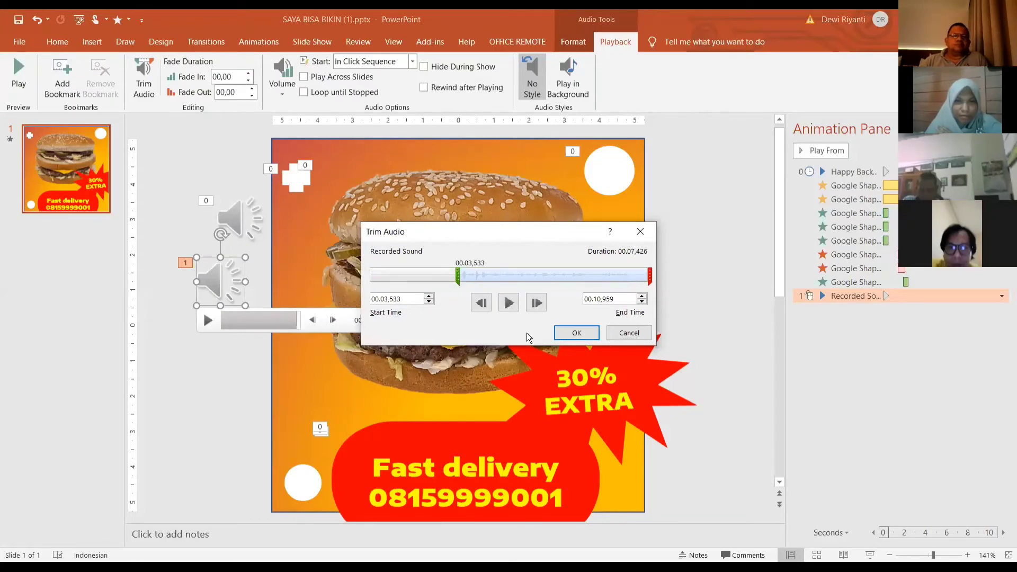
pyautogui.click(567, 332)
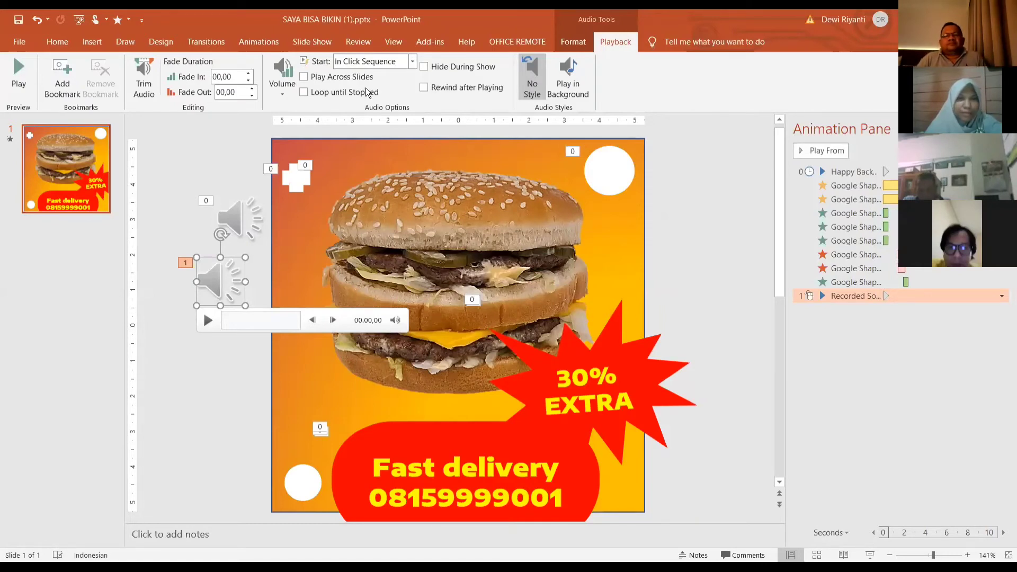
# Set the recorded sound to play in the background, and preview the slide's animations with both audio clips
pyautogui.click(566, 83)
pyautogui.click(8, 151)
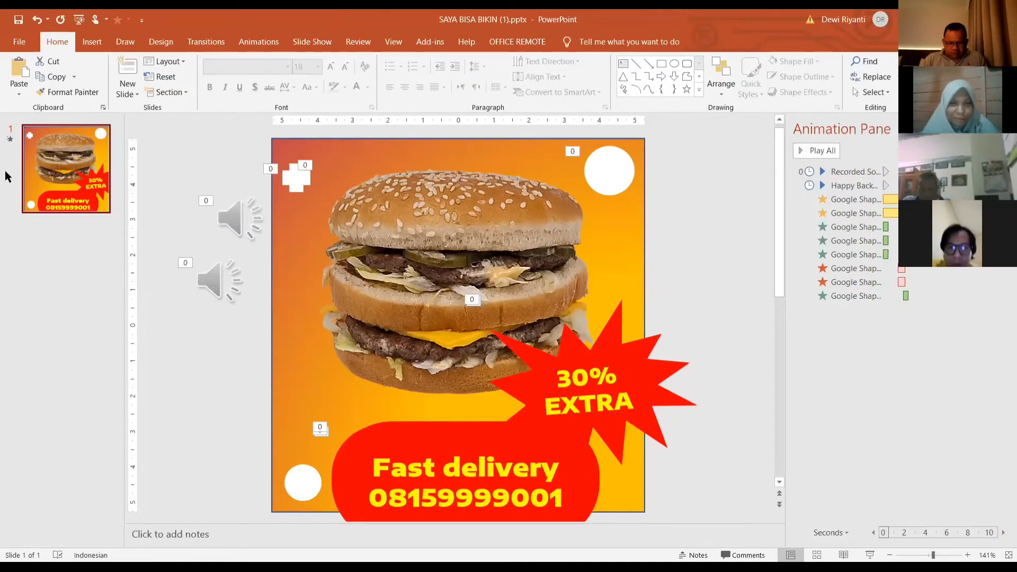
# Select the background music clip beside the slide and open its playback options
pyautogui.moveTo(240, 228)
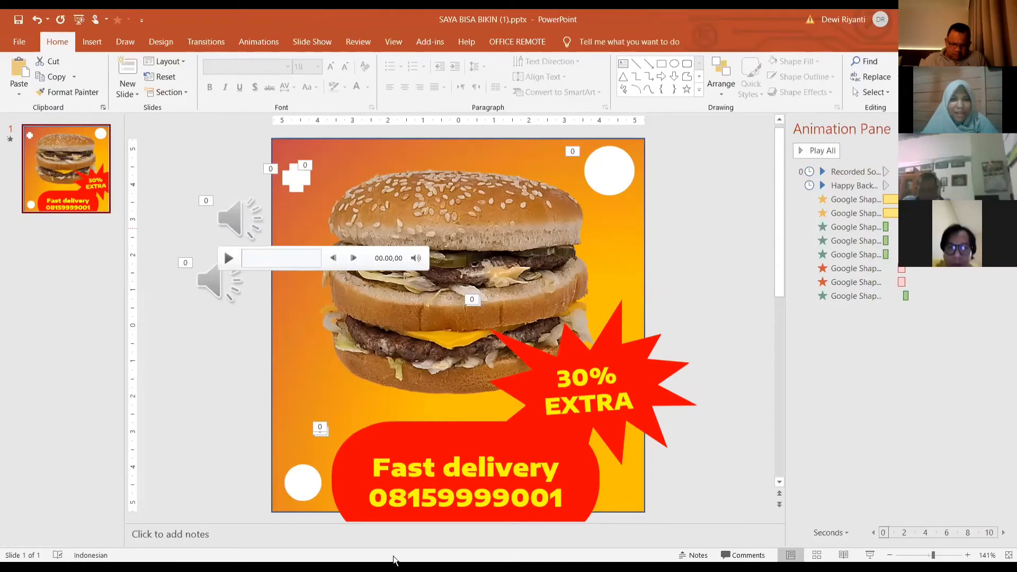
pyautogui.click(239, 228)
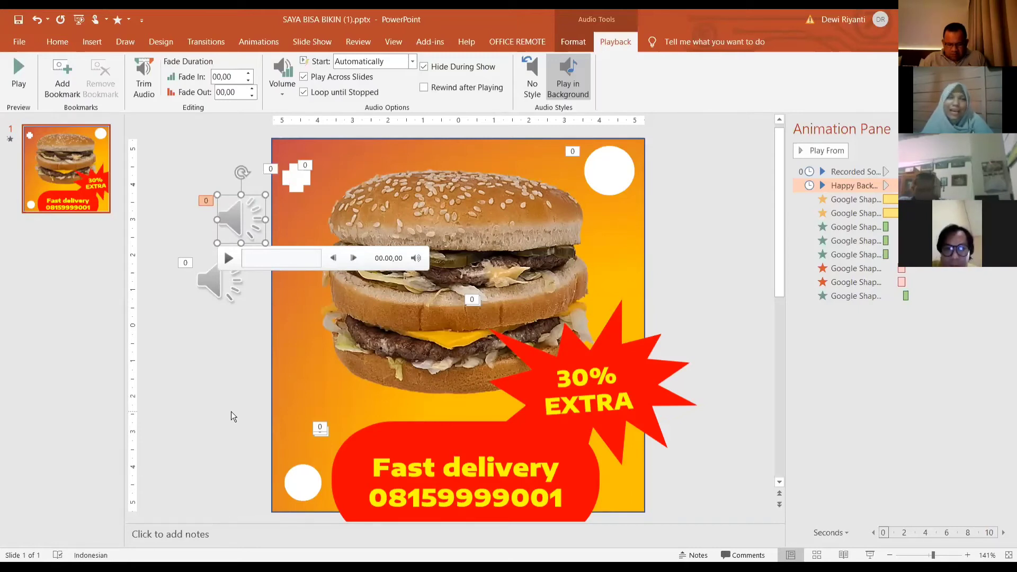
pyautogui.click(66, 40)
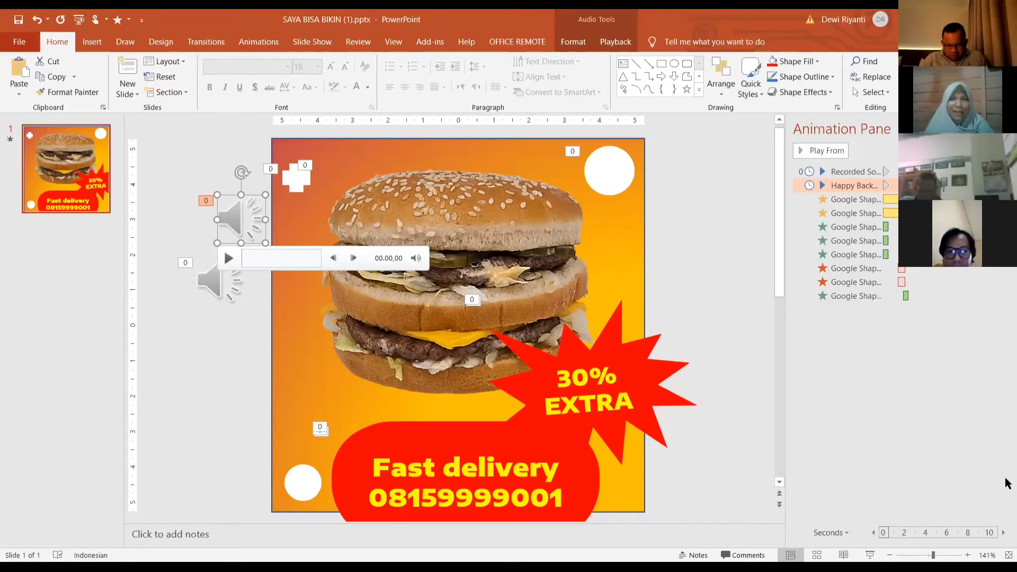
pyautogui.click(610, 42)
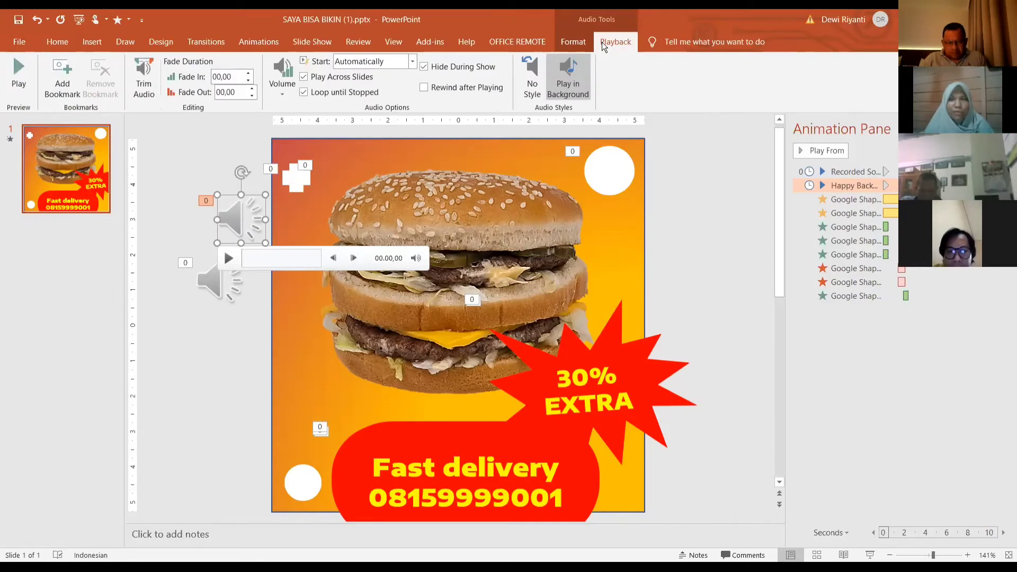